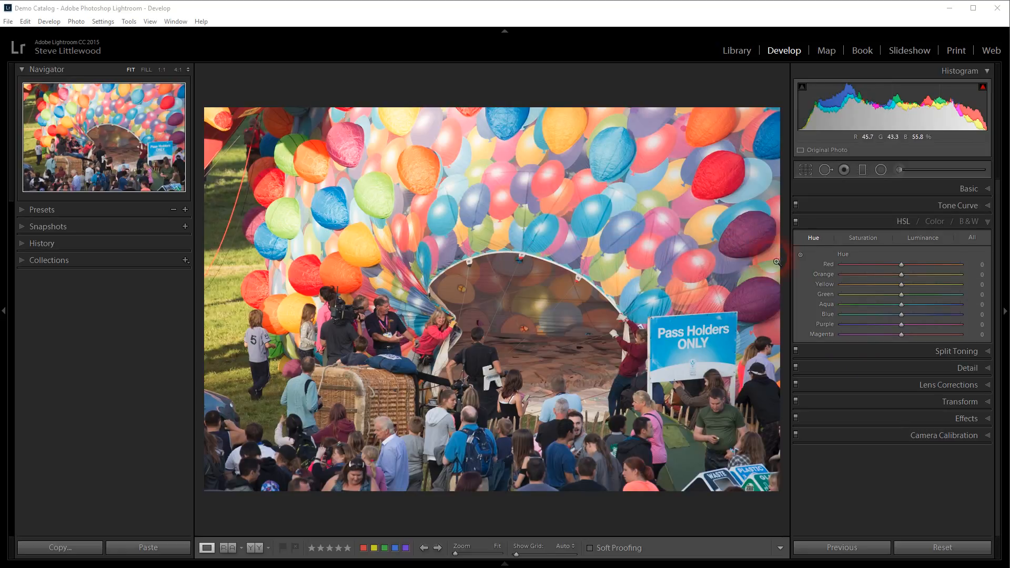
Step: Expand the Basic panel on the right and the Presets panel on the left
{"action": "left_click", "coordinate": [918, 207]}
{"action": "left_click", "coordinate": [946, 188]}
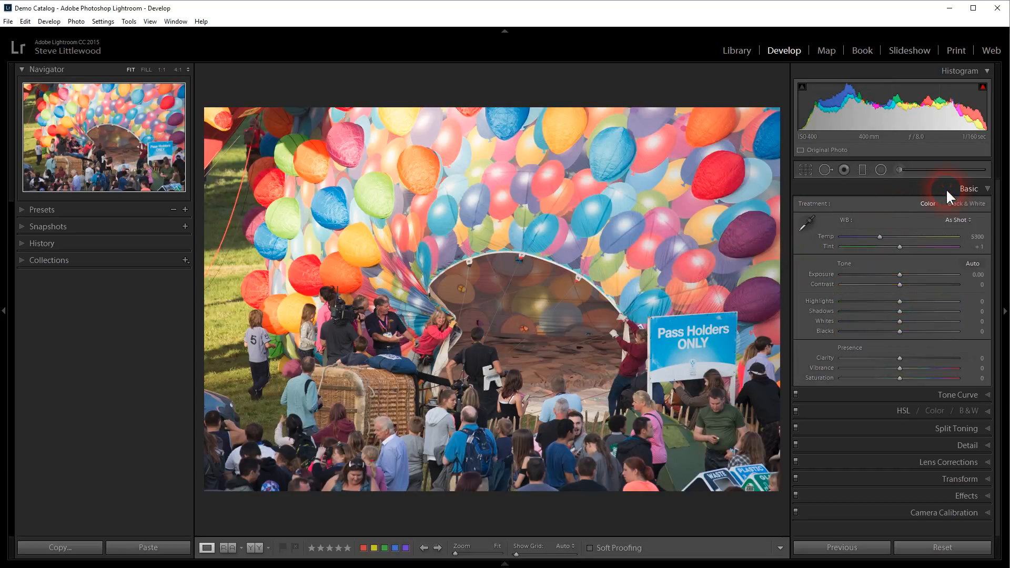
{"action": "left_click", "coordinate": [55, 211]}
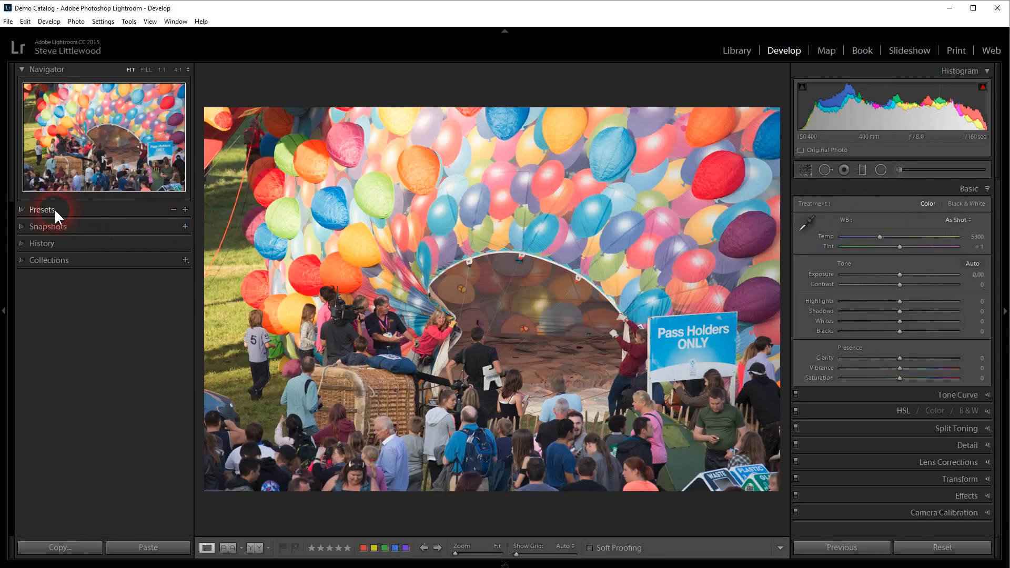
{"action": "left_click", "coordinate": [24, 208]}
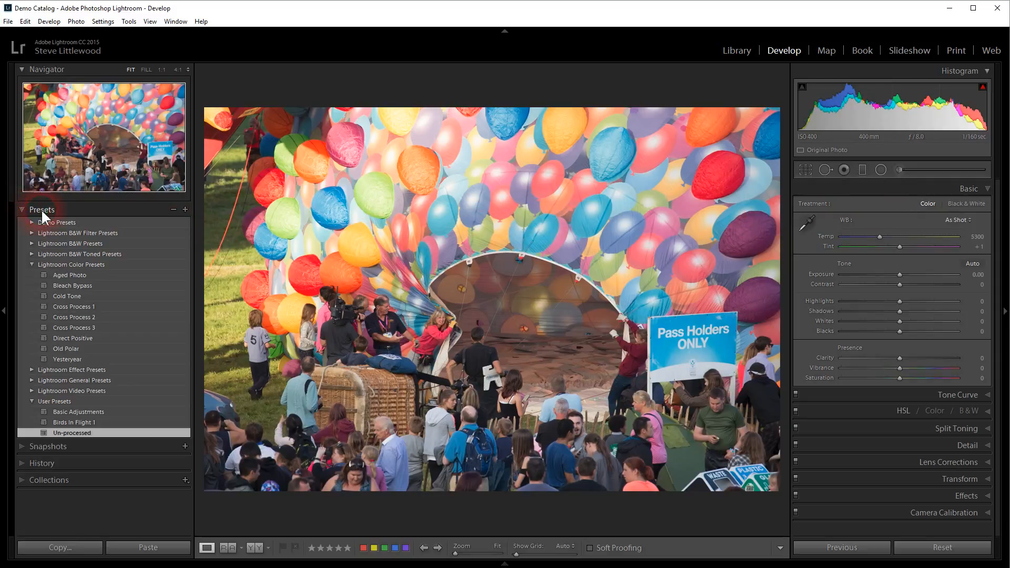
Step: Apply the Basic Adjustments user preset to the balloon photo
{"action": "left_click", "coordinate": [59, 412]}
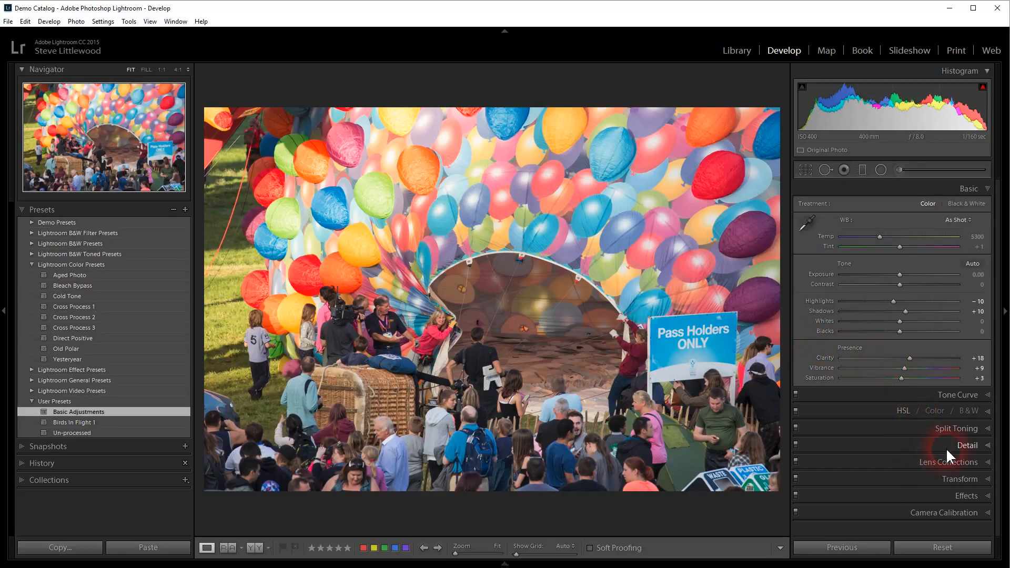
Step: Expand the HSL / Color / B&W panel to show the Hue sliders
{"action": "left_click", "coordinate": [869, 409]}
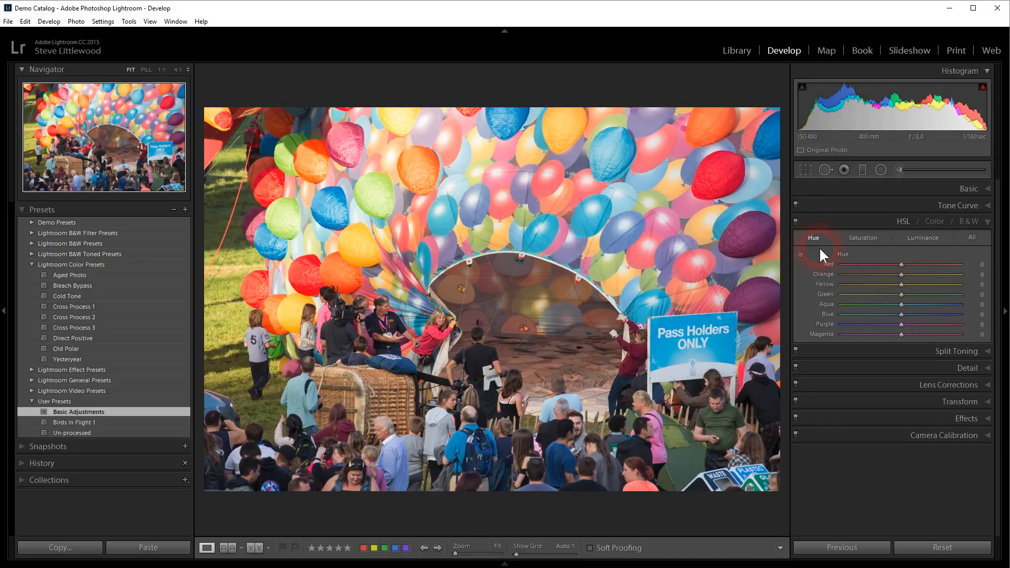
Step: Cycle through the HSL Hue, Saturation, Luminance and All views, then switch to Color view for Red
{"action": "left_click", "coordinate": [864, 238]}
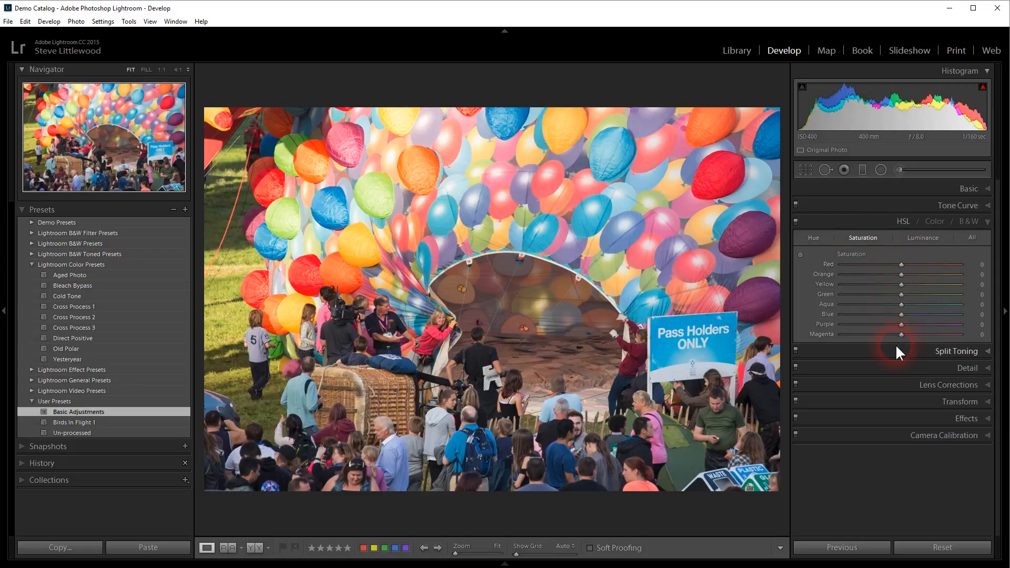
{"action": "left_click", "coordinate": [807, 237]}
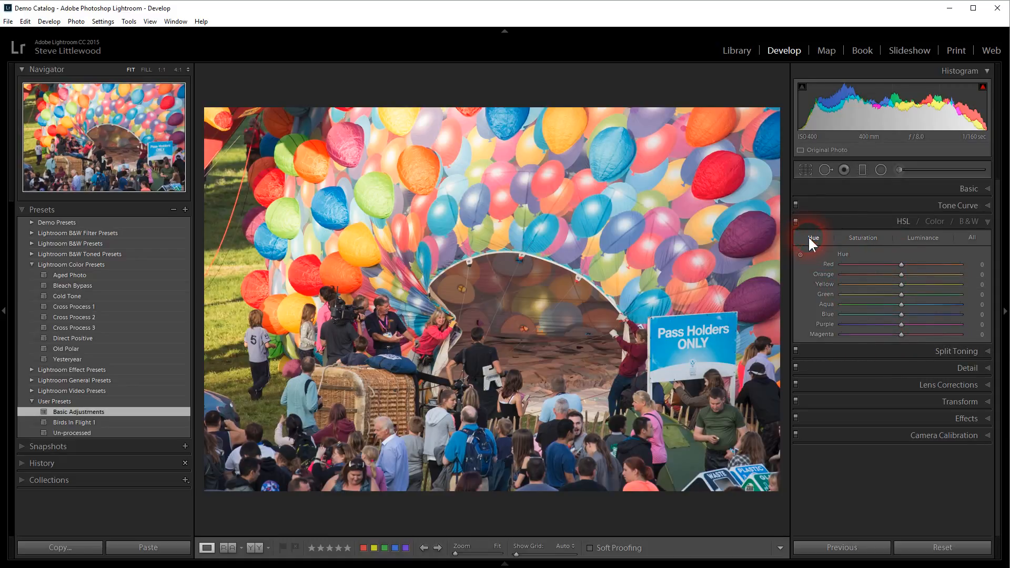
{"action": "left_click", "coordinate": [863, 238]}
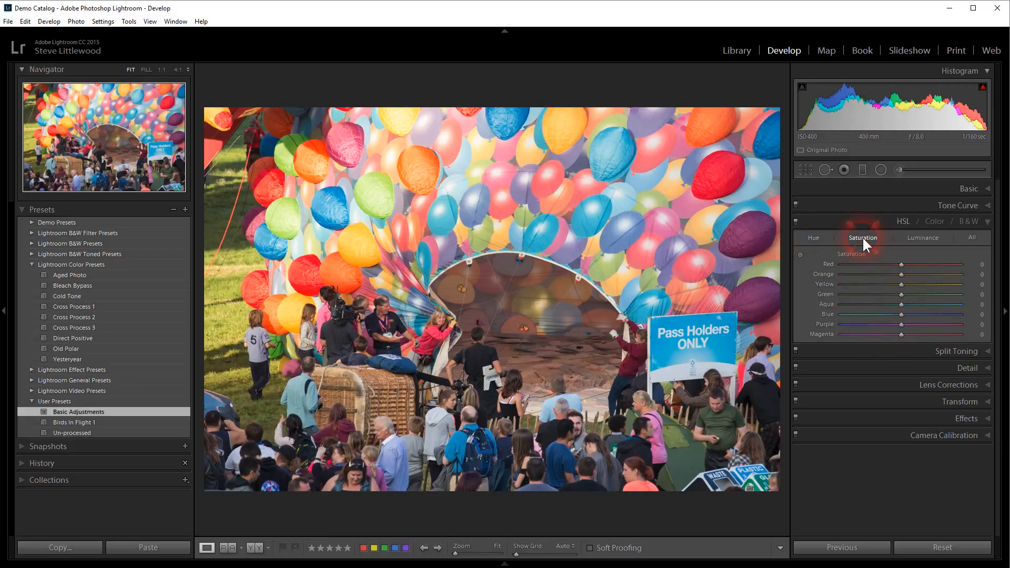
{"action": "left_click", "coordinate": [923, 237]}
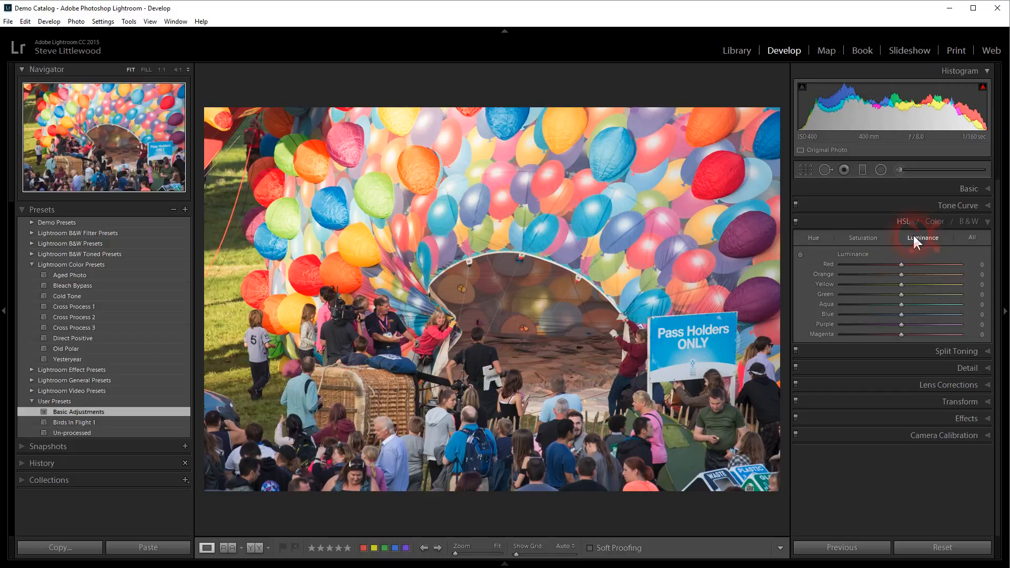
{"action": "left_click", "coordinate": [856, 238]}
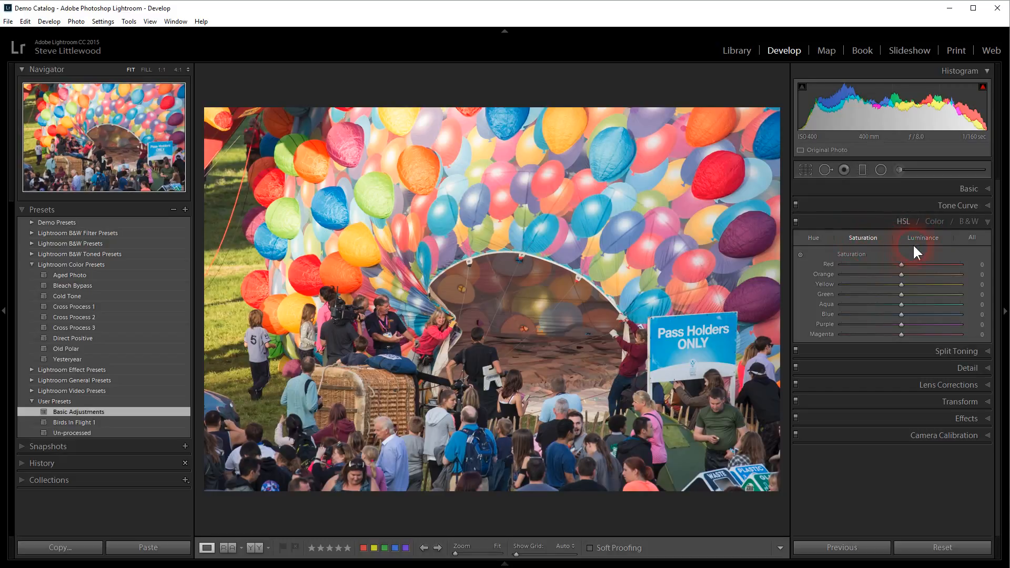
{"action": "left_click", "coordinate": [925, 238]}
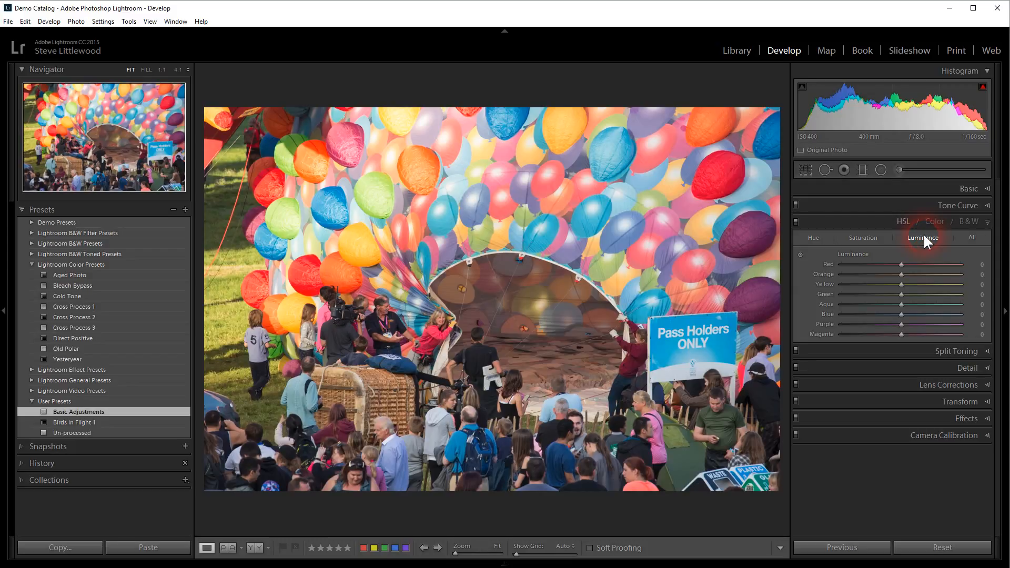
{"action": "left_click", "coordinate": [971, 238]}
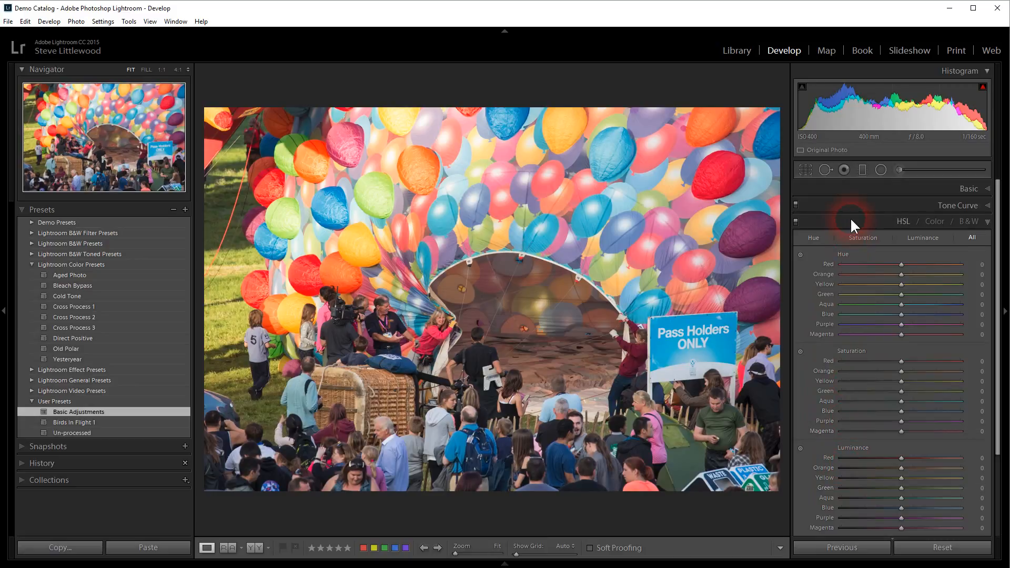
{"action": "left_click", "coordinate": [935, 221]}
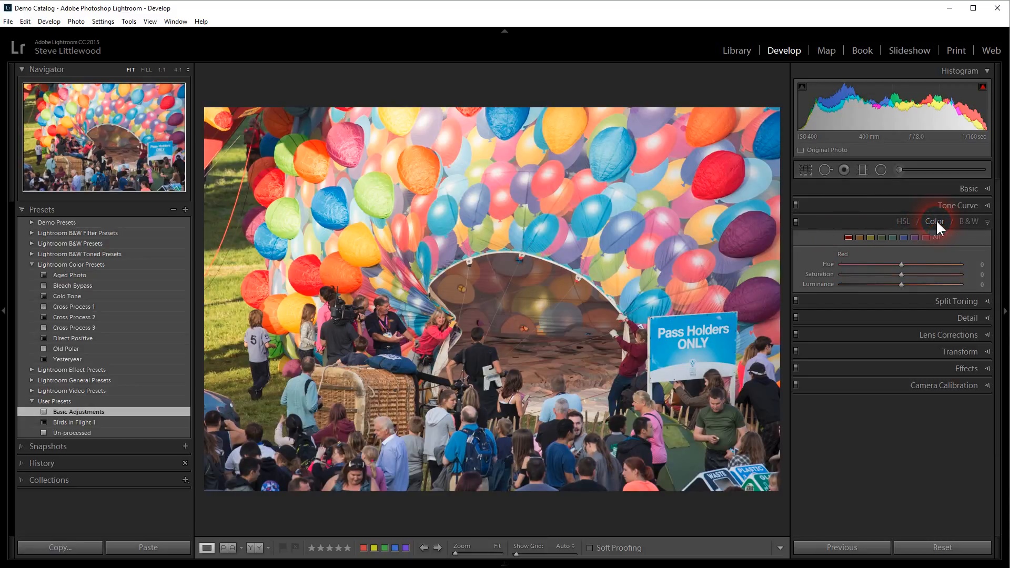
Step: Show the Yellow colour adjustments, then go back to the HSL Hue sliders
{"action": "left_click", "coordinate": [871, 237]}
{"action": "left_click", "coordinate": [902, 221]}
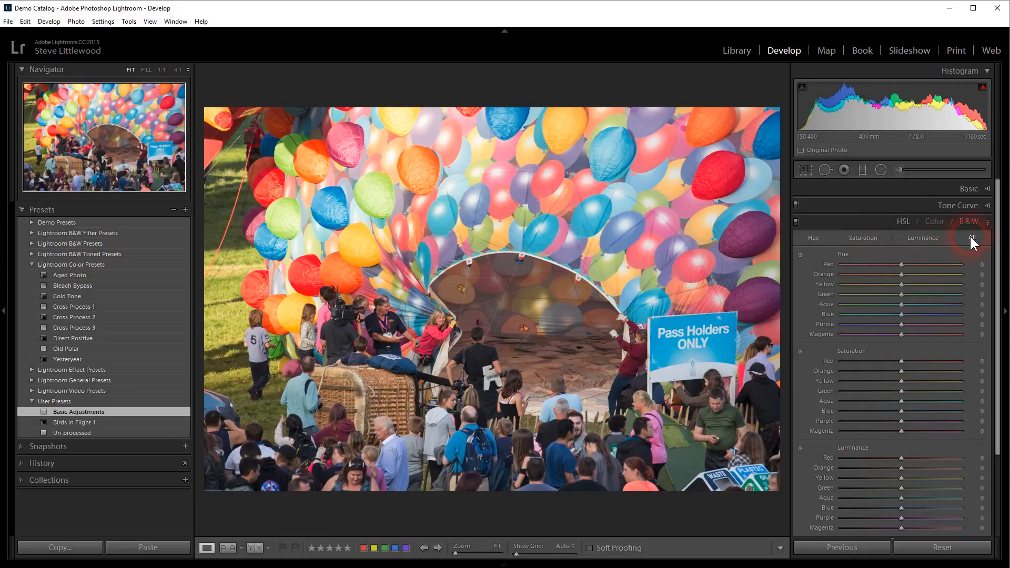
{"action": "left_click", "coordinate": [812, 237]}
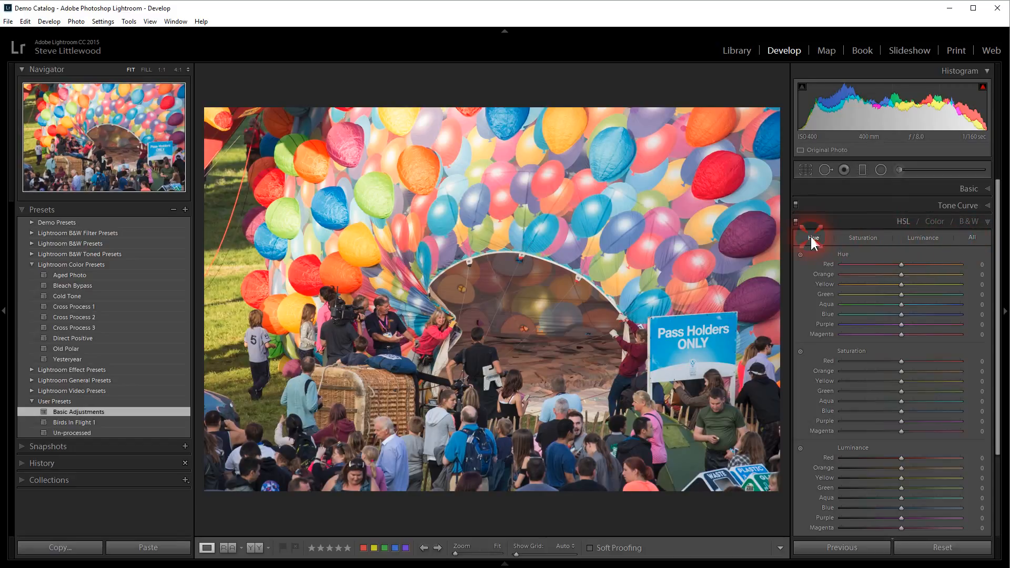
Step: Preview the photo in B&W, then return to the colour HSL Hue view
{"action": "left_click", "coordinate": [971, 219]}
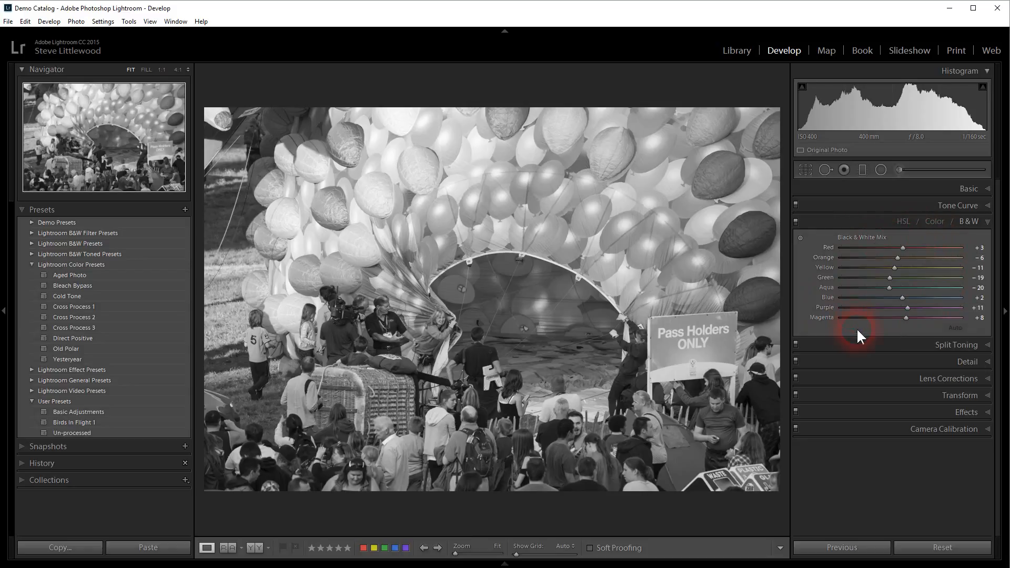
{"action": "left_click", "coordinate": [903, 221]}
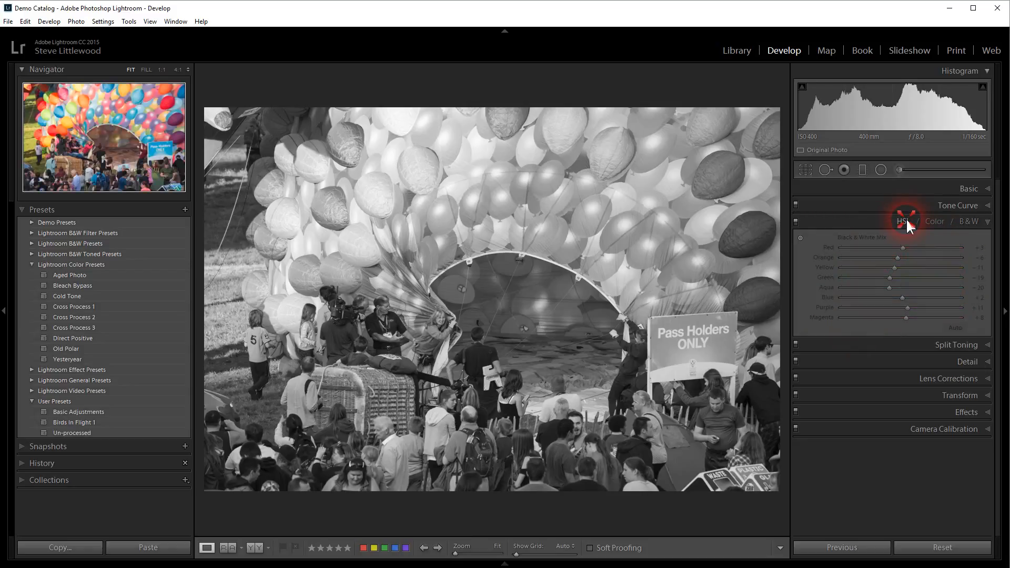
{"action": "left_click", "coordinate": [816, 239]}
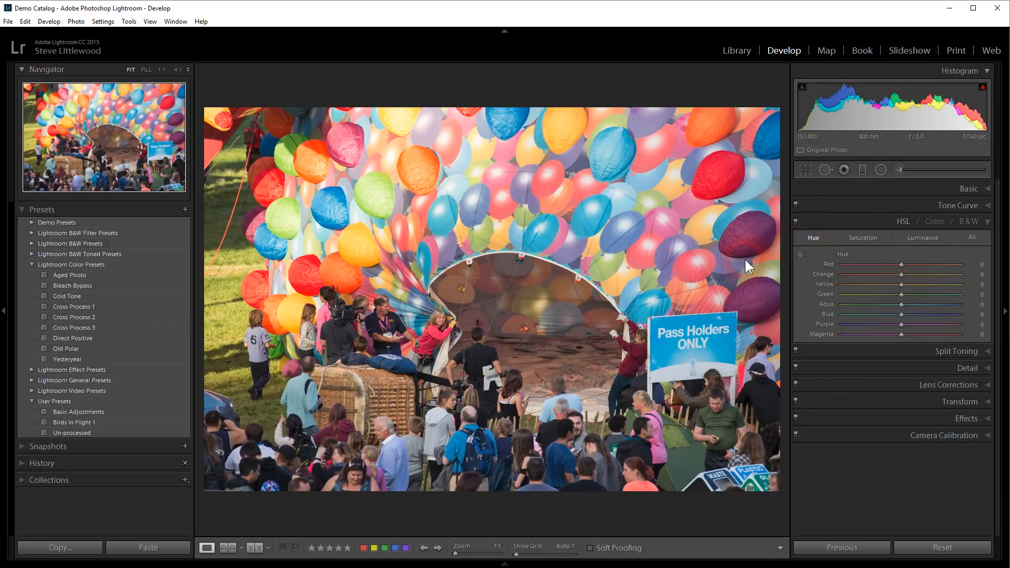
Step: Hide the left panel and test shifting the Red hue toward magenta and Green hue fully down
{"action": "left_click", "coordinate": [4, 310]}
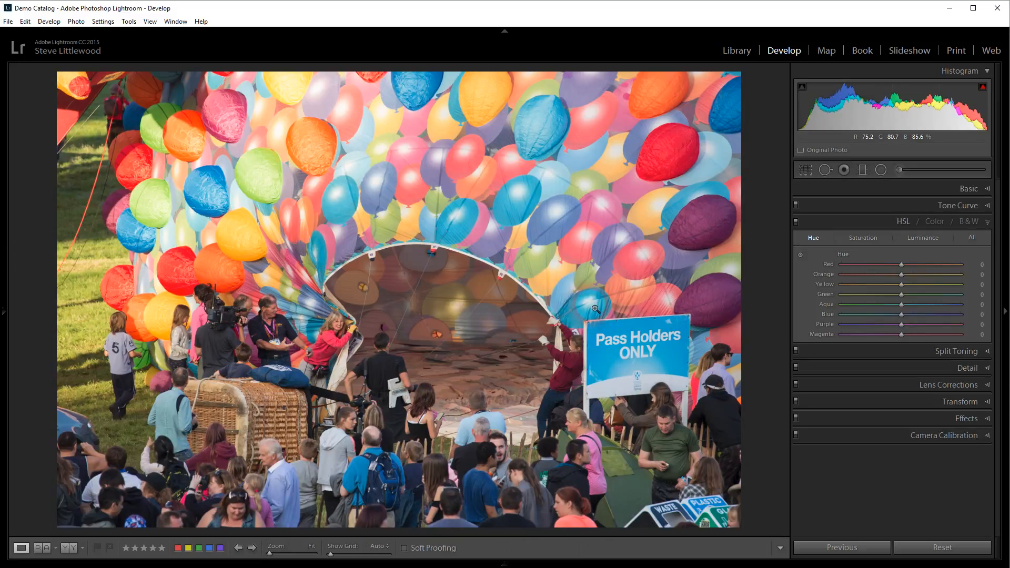
{"action": "left_click", "coordinate": [814, 239]}
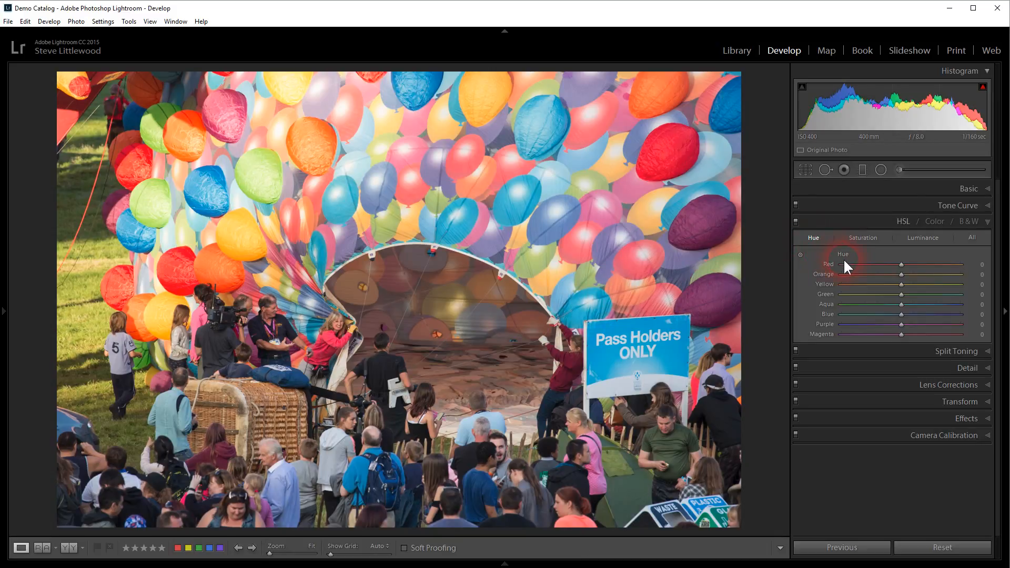
{"action": "left_click", "coordinate": [889, 265]}
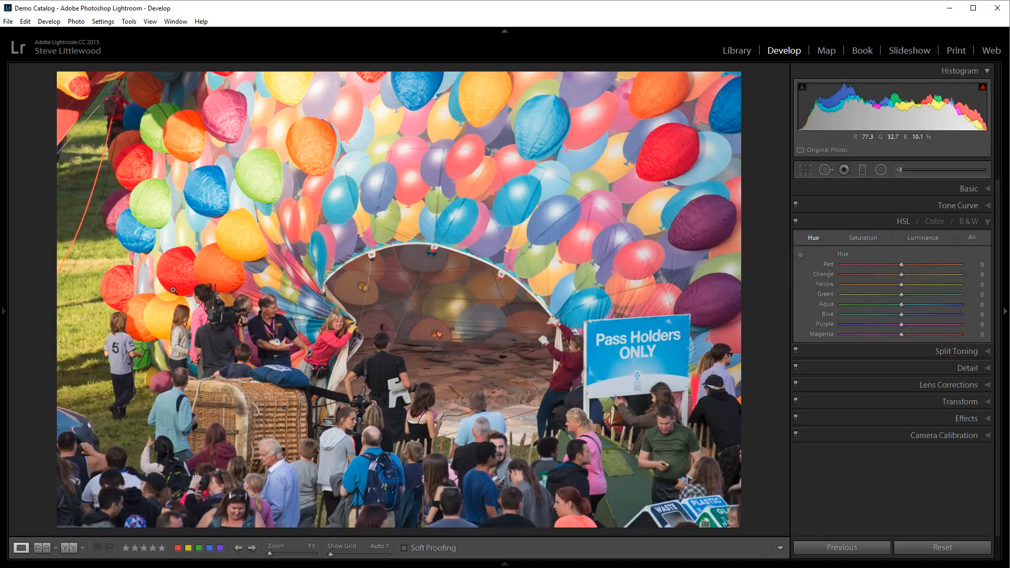
{"action": "left_click", "coordinate": [901, 265]}
{"action": "mouse_move", "coordinate": [901, 265]}
{"action": "left_mouse_down"}
{"action": "mouse_move", "coordinate": [838, 274]}
{"action": "mouse_move", "coordinate": [828, 266]}
{"action": "mouse_move", "coordinate": [968, 268]}
{"action": "mouse_move", "coordinate": [838, 271]}
{"action": "mouse_move", "coordinate": [900, 265]}
{"action": "left_mouse_up"}
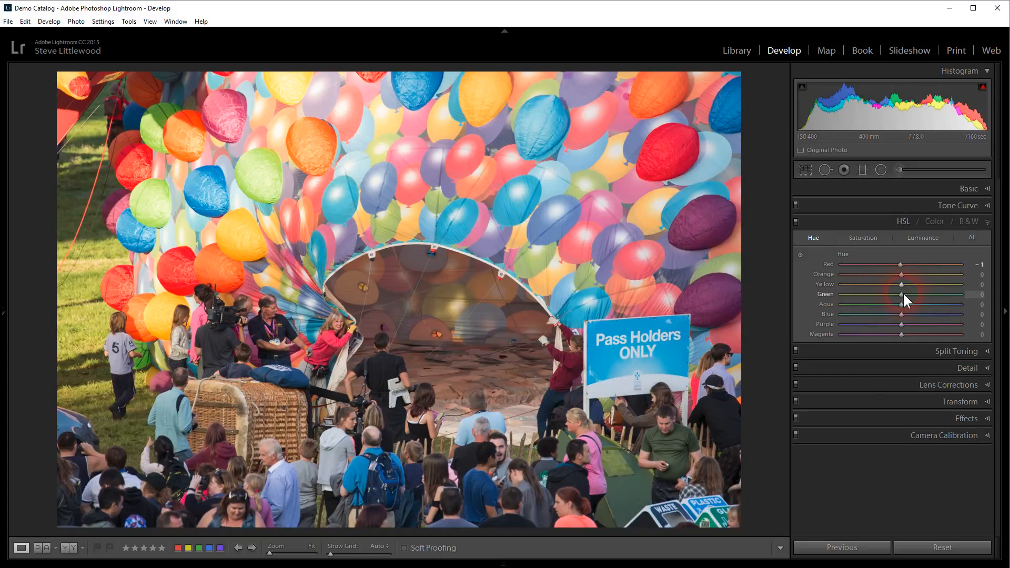
{"action": "mouse_move", "coordinate": [900, 293]}
{"action": "left_mouse_down"}
{"action": "mouse_move", "coordinate": [832, 297]}
{"action": "mouse_move", "coordinate": [960, 300]}
{"action": "mouse_move", "coordinate": [898, 301]}
{"action": "left_mouse_up"}
Step: Reset the Red hue to 0 and enable the in-photo Hue Targeted Adjustment tool
{"action": "double_click", "coordinate": [900, 264]}
{"action": "left_click", "coordinate": [841, 264]}
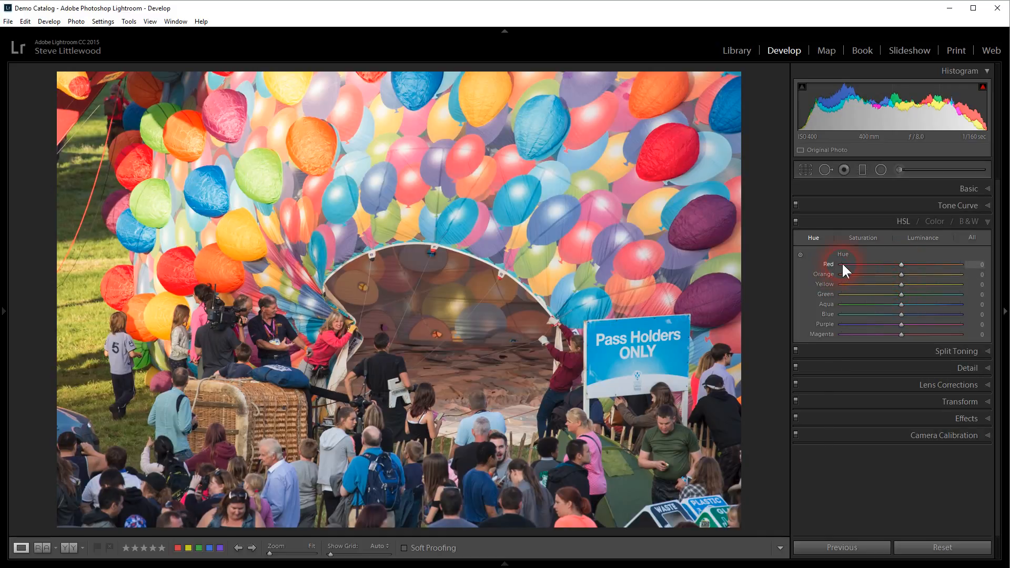
{"action": "left_click", "coordinate": [799, 255]}
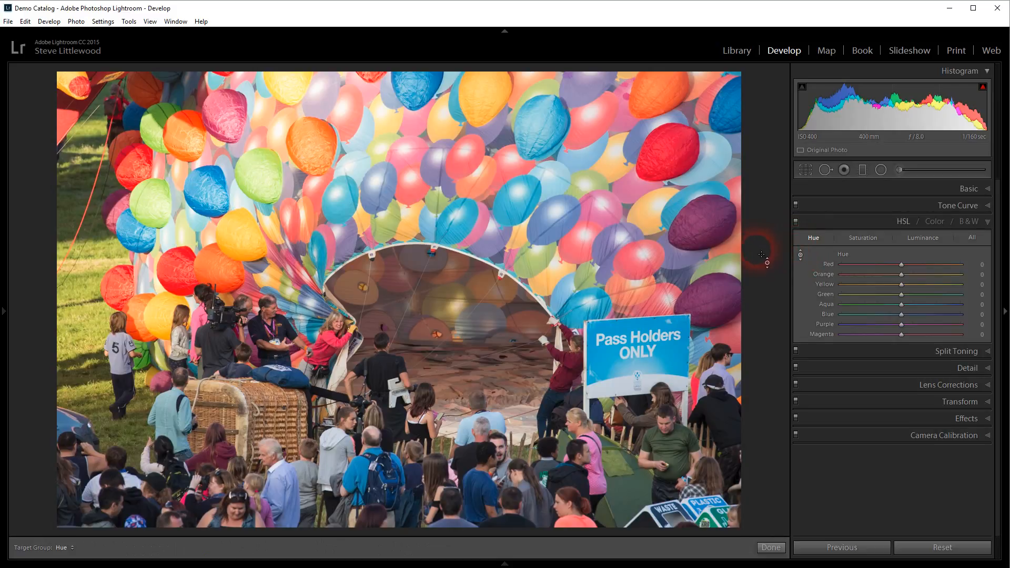
Step: Drag on the purple balloon to shift its hue, then reset Purple and Magenta hues to 0
{"action": "left_click", "coordinate": [707, 219]}
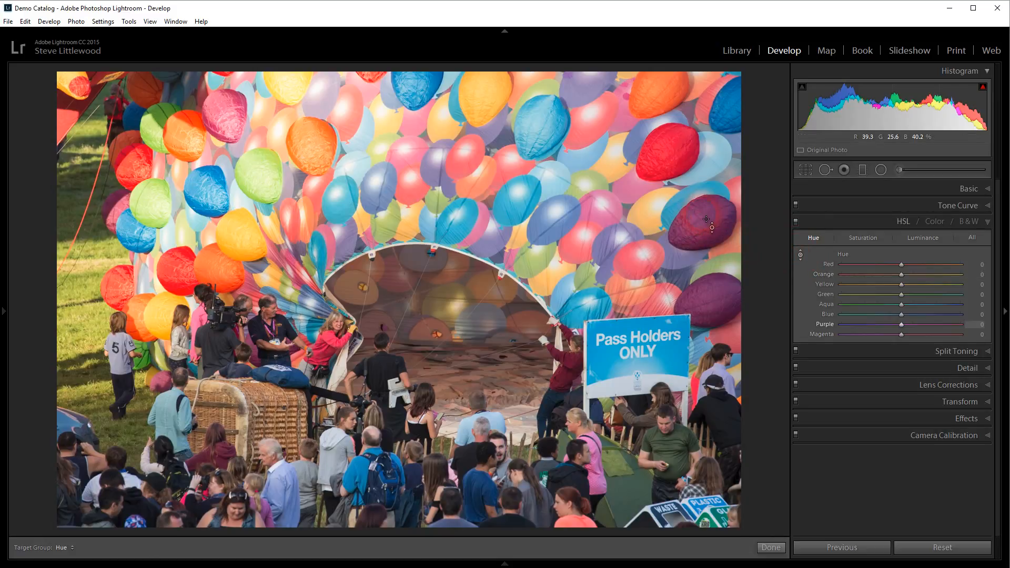
{"action": "left_click_drag", "start_coordinate": [707, 218], "coordinate": [706, 50]}
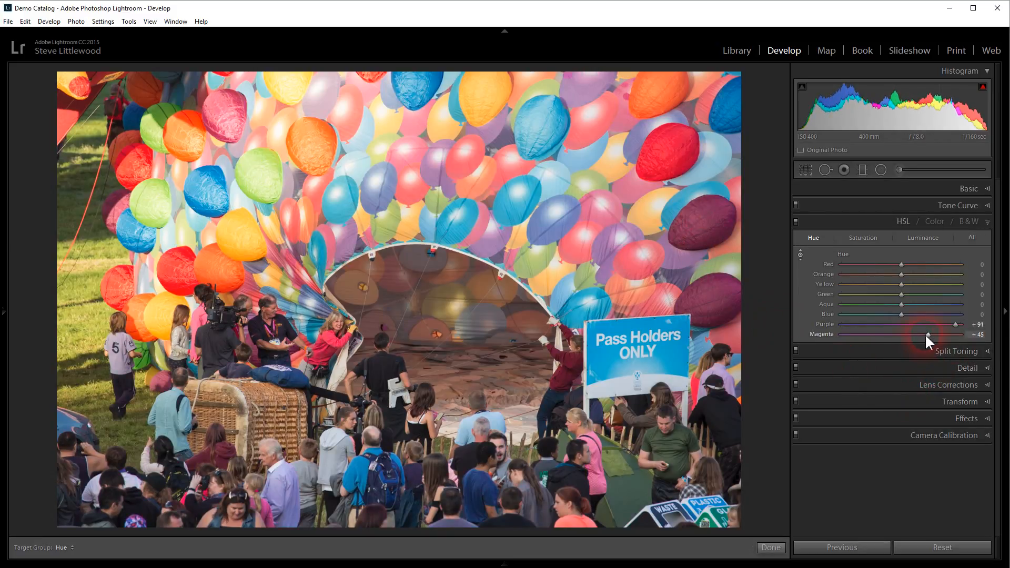
{"action": "double_click", "coordinate": [927, 334]}
{"action": "double_click", "coordinate": [955, 324]}
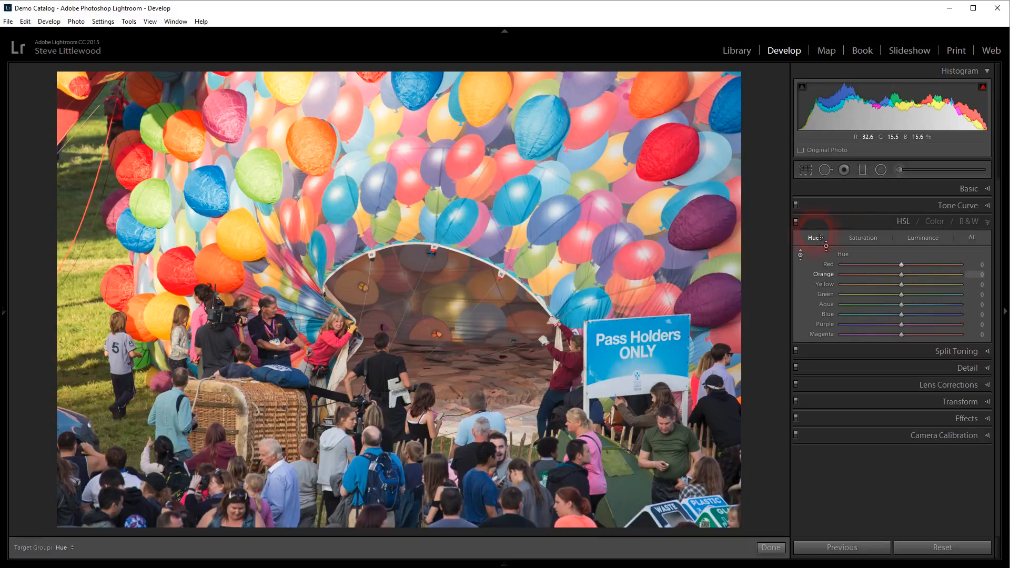
Step: In HSL Saturation, try boosting blue and yellow, then reset Magenta, Blue and Yellow to 0
{"action": "left_click", "coordinate": [857, 237]}
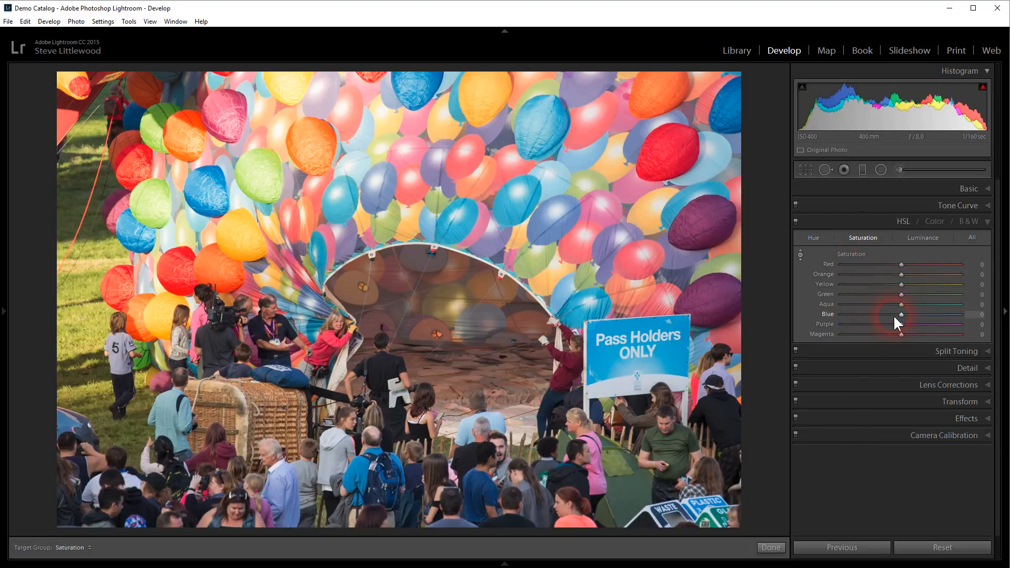
{"action": "left_click_drag", "start_coordinate": [901, 315], "coordinate": [939, 281]}
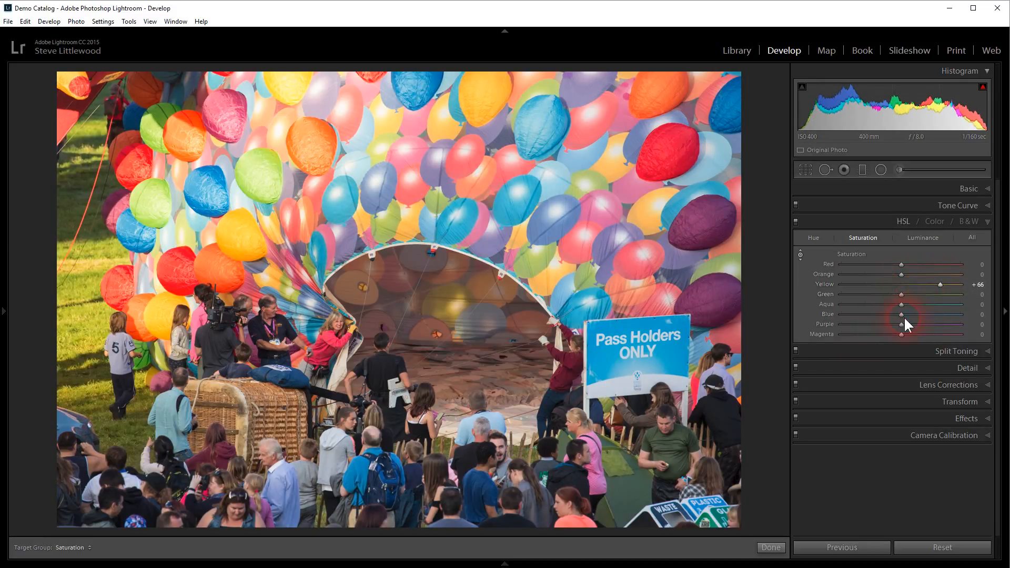
{"action": "left_click_drag", "start_coordinate": [903, 315], "coordinate": [944, 334]}
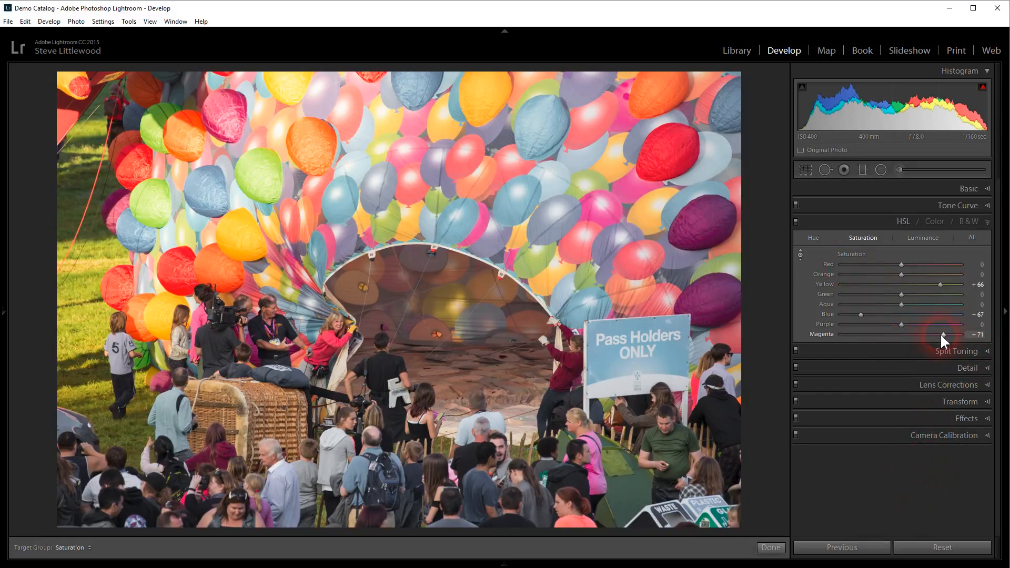
{"action": "double_click", "coordinate": [943, 334]}
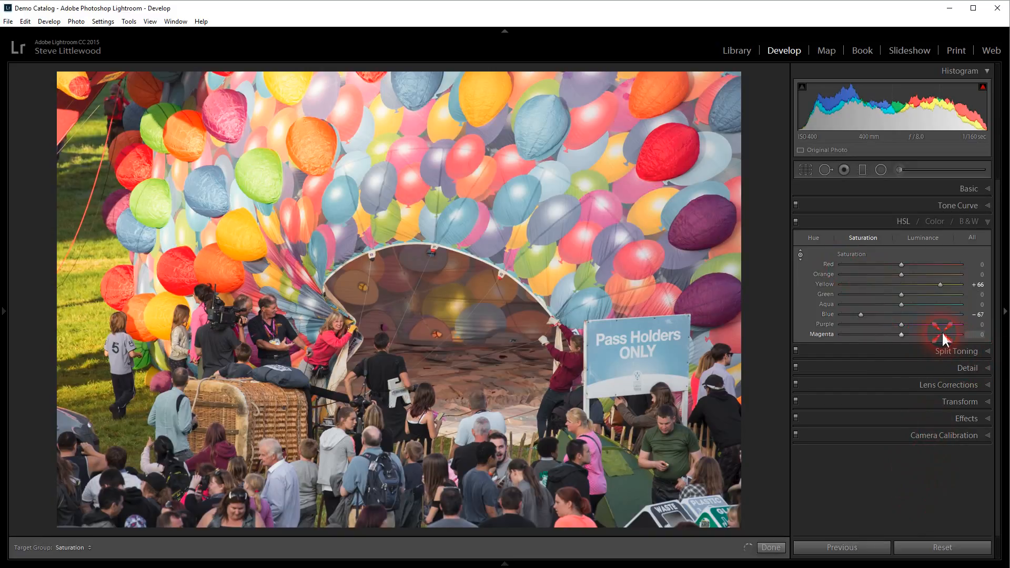
{"action": "double_click", "coordinate": [859, 315]}
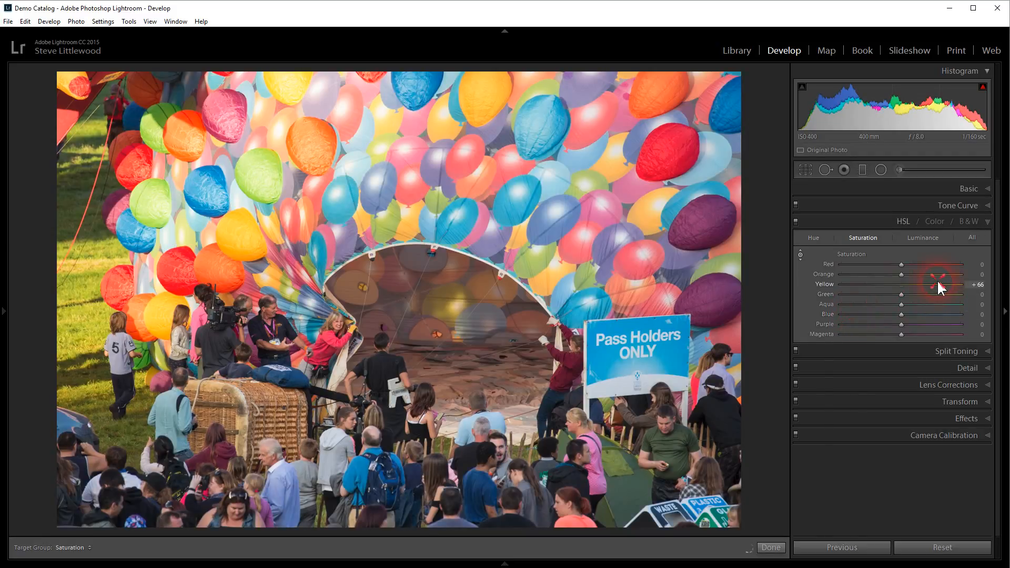
{"action": "double_click", "coordinate": [940, 287]}
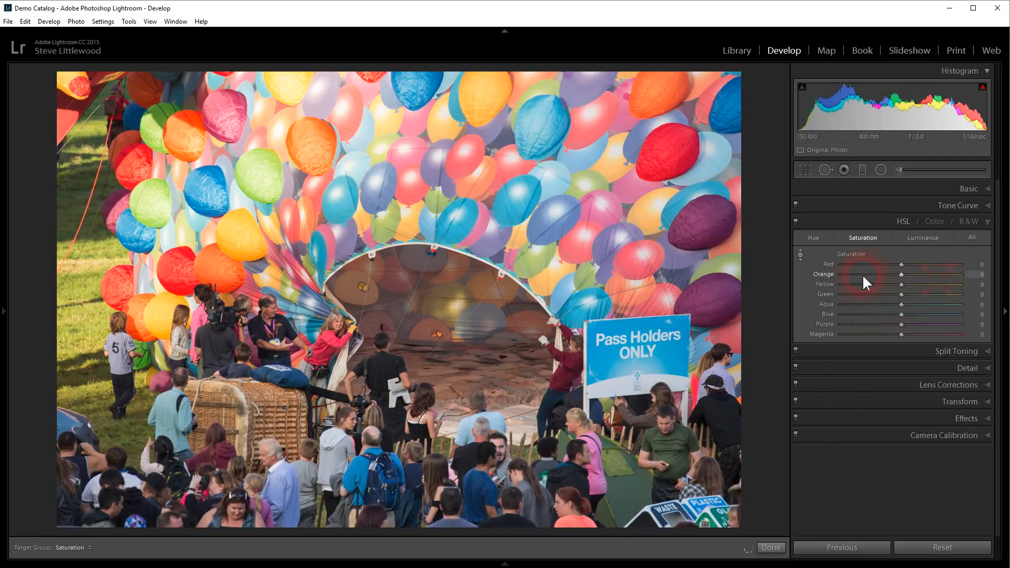
Step: In HSL Luminance, darken Blue to −39, then bring it back to 0
{"action": "left_click", "coordinate": [921, 237]}
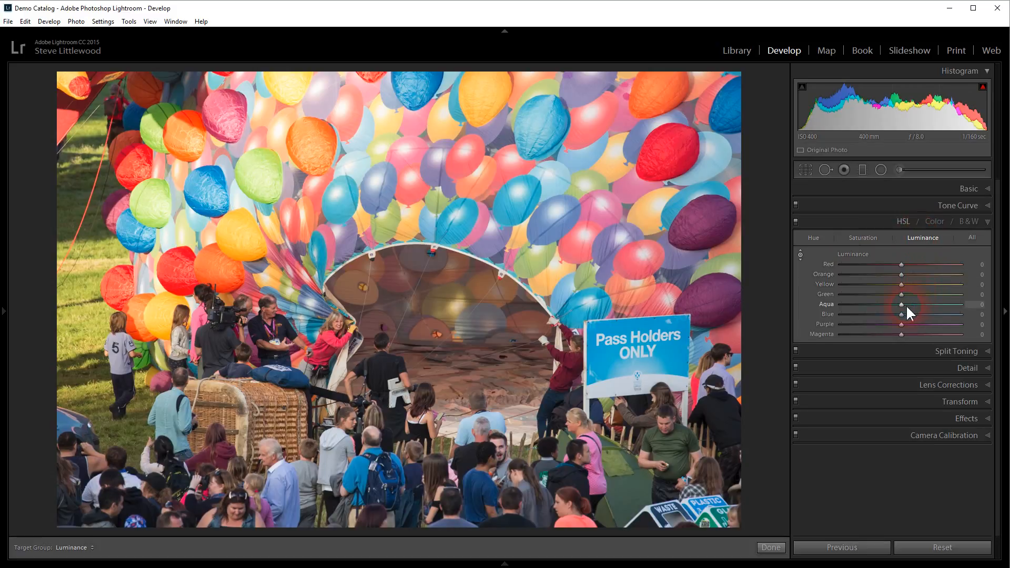
{"action": "left_click_drag", "start_coordinate": [901, 315], "coordinate": [876, 311]}
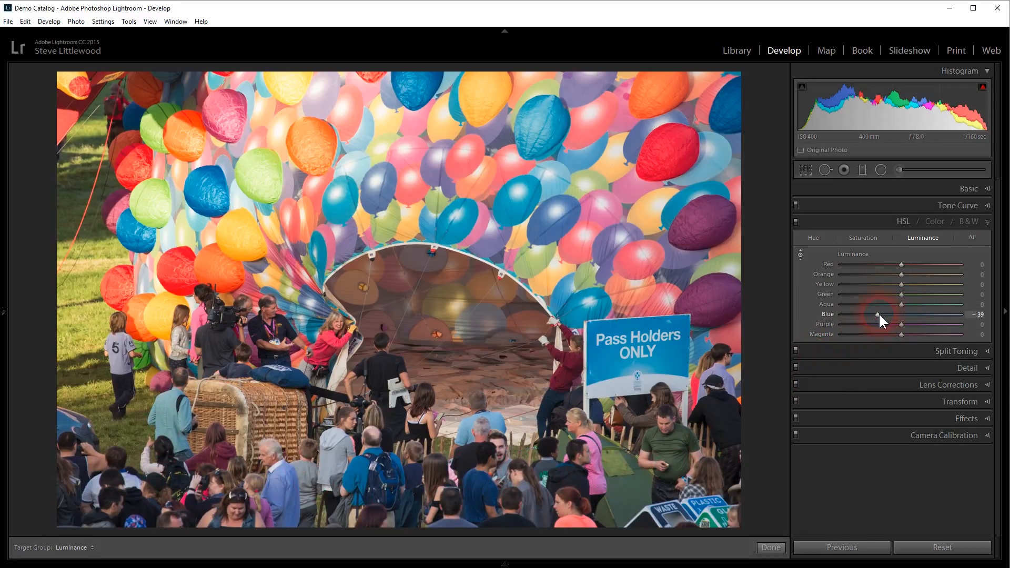
{"action": "left_click_drag", "start_coordinate": [876, 312], "coordinate": [900, 315]}
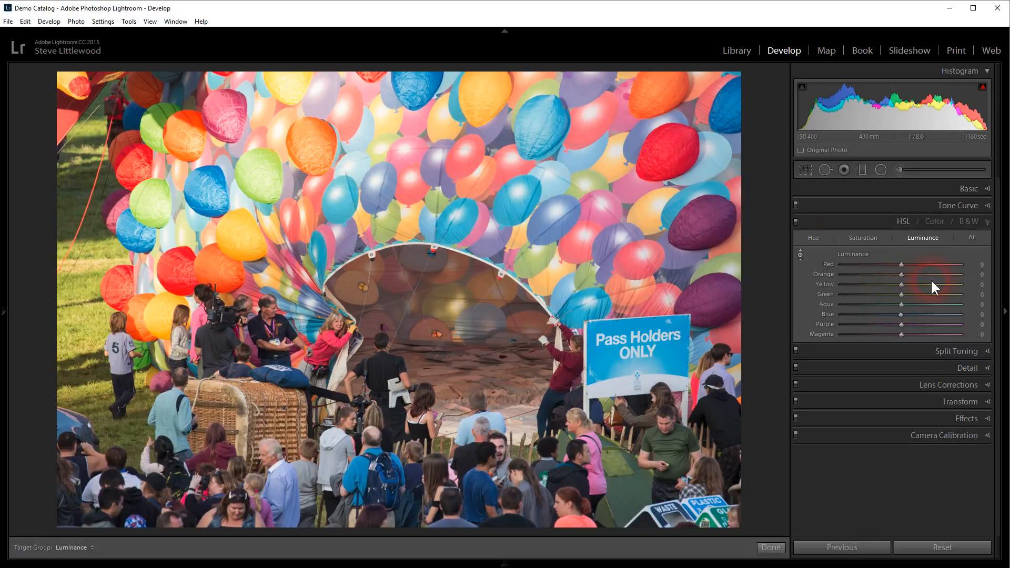
Step: Convert the photo to B&W and set the grey mix to Red −53, Aqua −84, Yellow +30
{"action": "left_click", "coordinate": [974, 219]}
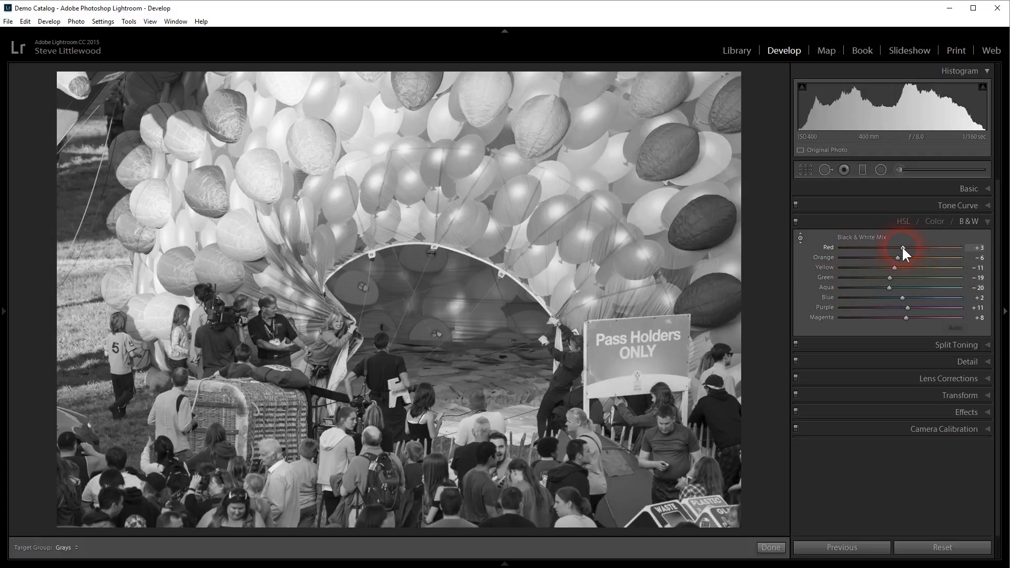
{"action": "left_click_drag", "start_coordinate": [902, 245], "coordinate": [850, 288]}
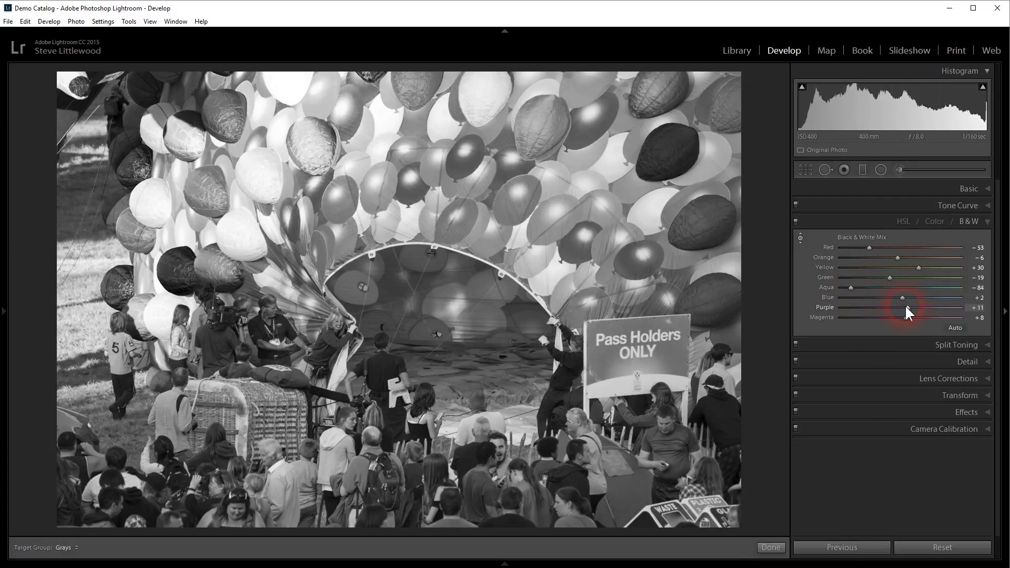
{"action": "mouse_move", "coordinate": [907, 307]}
{"action": "left_mouse_down"}
{"action": "mouse_move", "coordinate": [929, 308]}
{"action": "mouse_move", "coordinate": [861, 311]}
{"action": "mouse_move", "coordinate": [935, 317]}
{"action": "mouse_move", "coordinate": [916, 317]}
{"action": "left_mouse_up"}
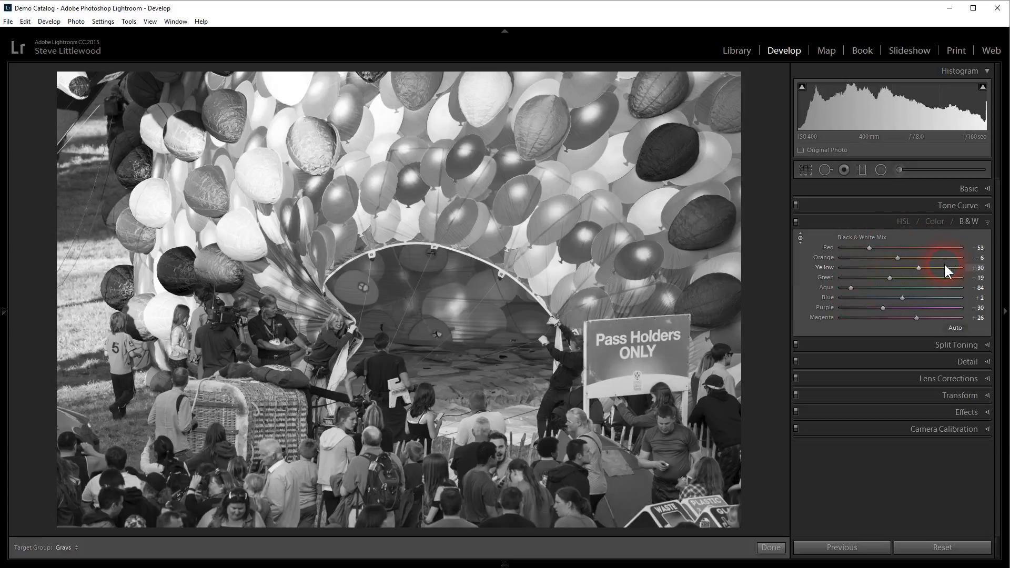
{"action": "left_click", "coordinate": [916, 188]}
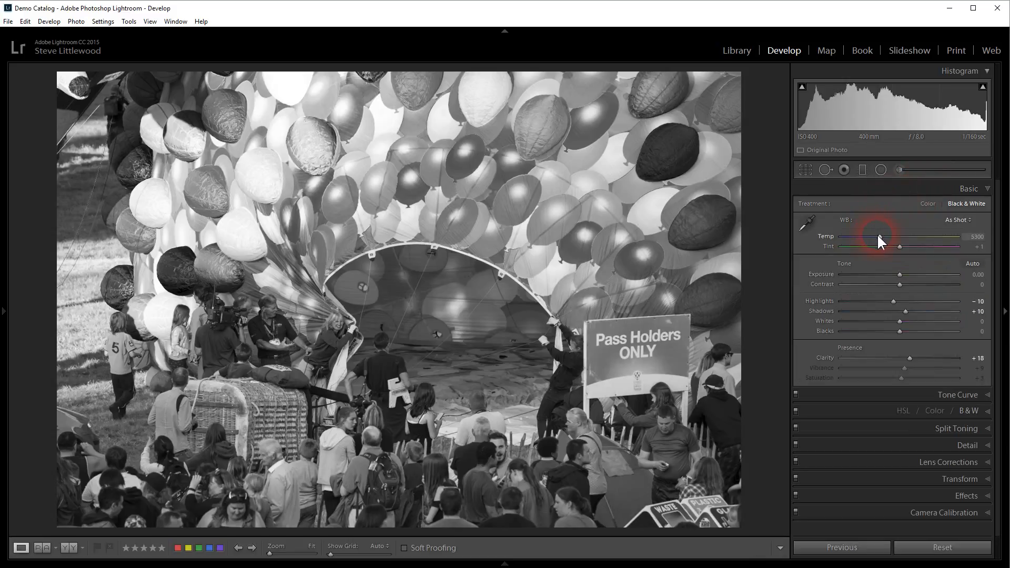
Step: Set the white balance to Temp 4353 and Tint −113, then reopen the B&W mix
{"action": "left_click_drag", "start_coordinate": [876, 233], "coordinate": [844, 239]}
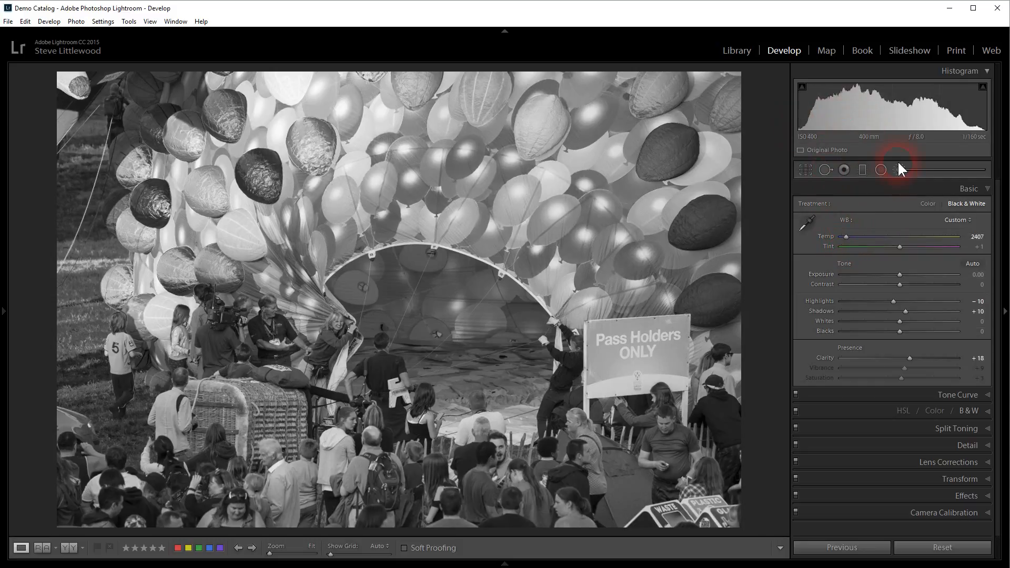
{"action": "mouse_move", "coordinate": [848, 235]}
{"action": "left_mouse_down"}
{"action": "mouse_move", "coordinate": [955, 238]}
{"action": "mouse_move", "coordinate": [866, 245]}
{"action": "mouse_move", "coordinate": [952, 248]}
{"action": "mouse_move", "coordinate": [854, 247]}
{"action": "left_mouse_up"}
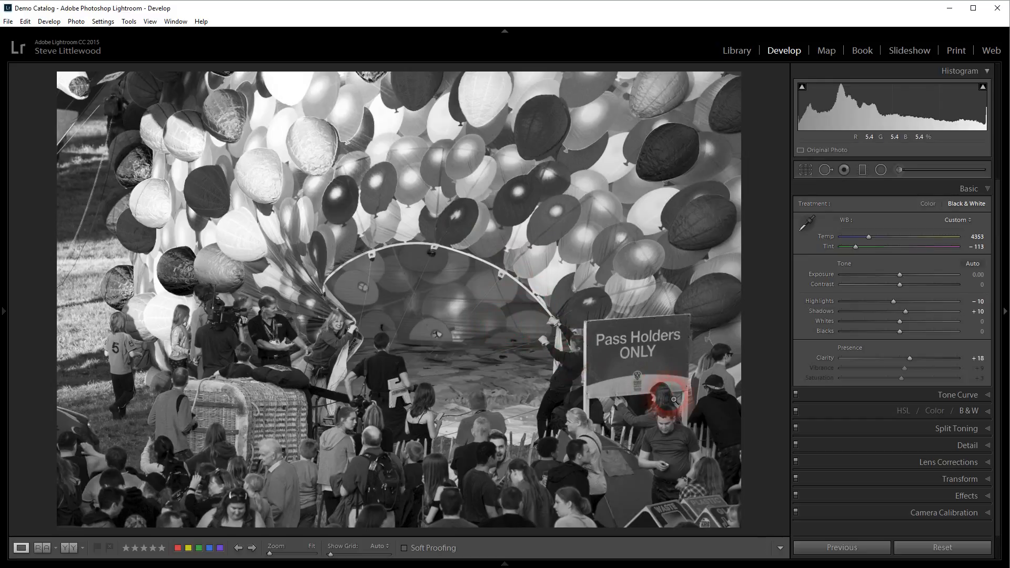
{"action": "left_click", "coordinate": [891, 408]}
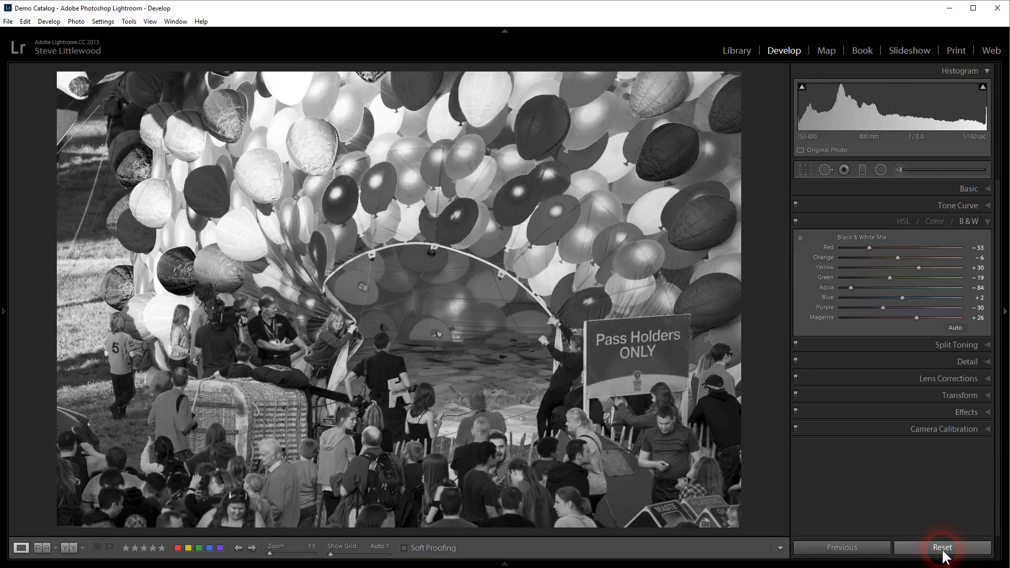
Step: In the Basic panel, set Clarity +42, Whites -10, Blacks -42 and Exposure +0.20
{"action": "left_click", "coordinate": [947, 183]}
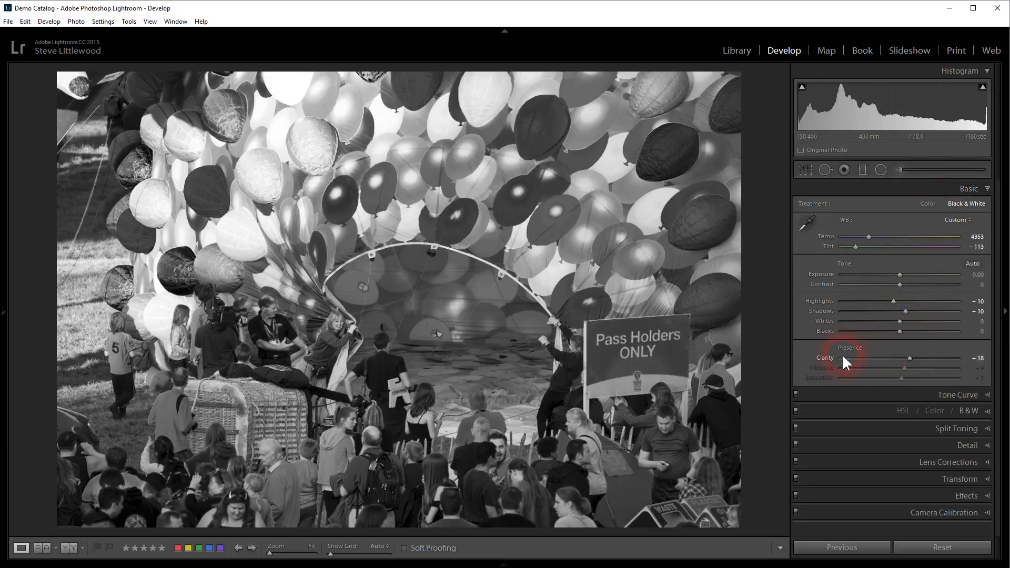
{"action": "mouse_move", "coordinate": [915, 357]}
{"action": "left_mouse_down"}
{"action": "mouse_move", "coordinate": [876, 354]}
{"action": "mouse_move", "coordinate": [921, 354]}
{"action": "left_mouse_up"}
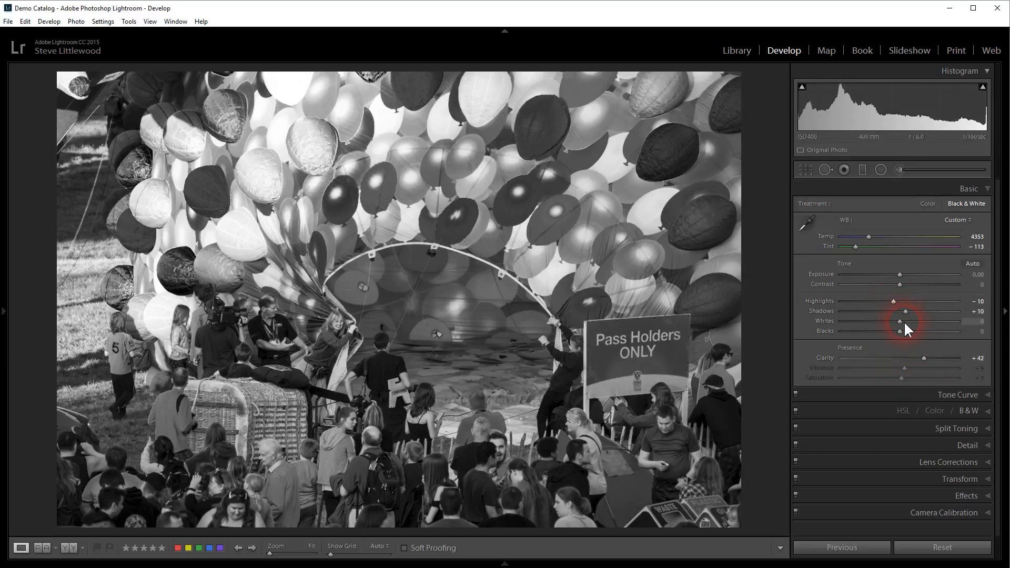
{"action": "left_click_drag", "start_coordinate": [899, 318], "coordinate": [872, 331]}
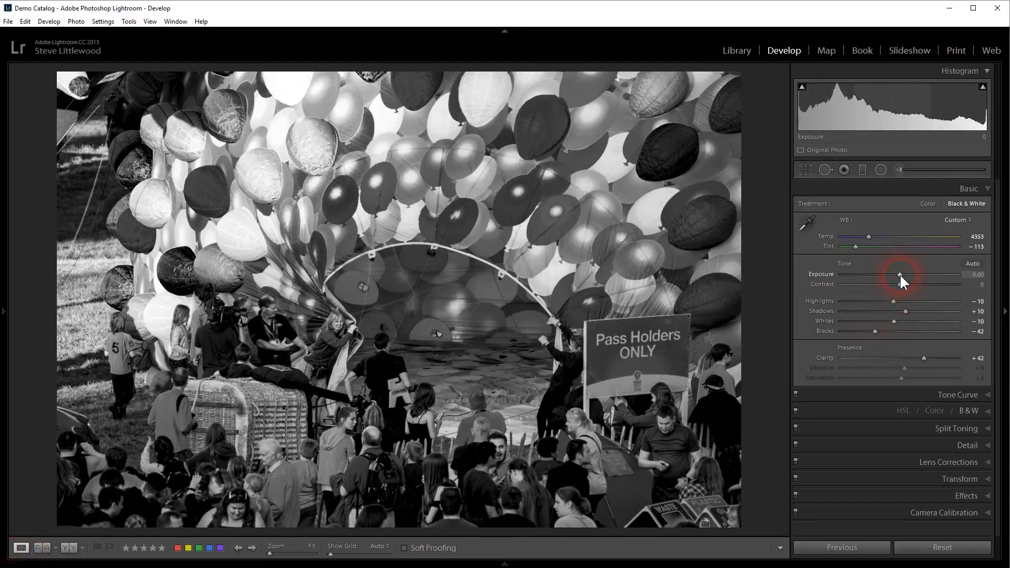
{"action": "mouse_move", "coordinate": [900, 274]}
{"action": "left_mouse_down"}
{"action": "mouse_move", "coordinate": [888, 276]}
{"action": "mouse_move", "coordinate": [902, 267]}
{"action": "left_mouse_up"}
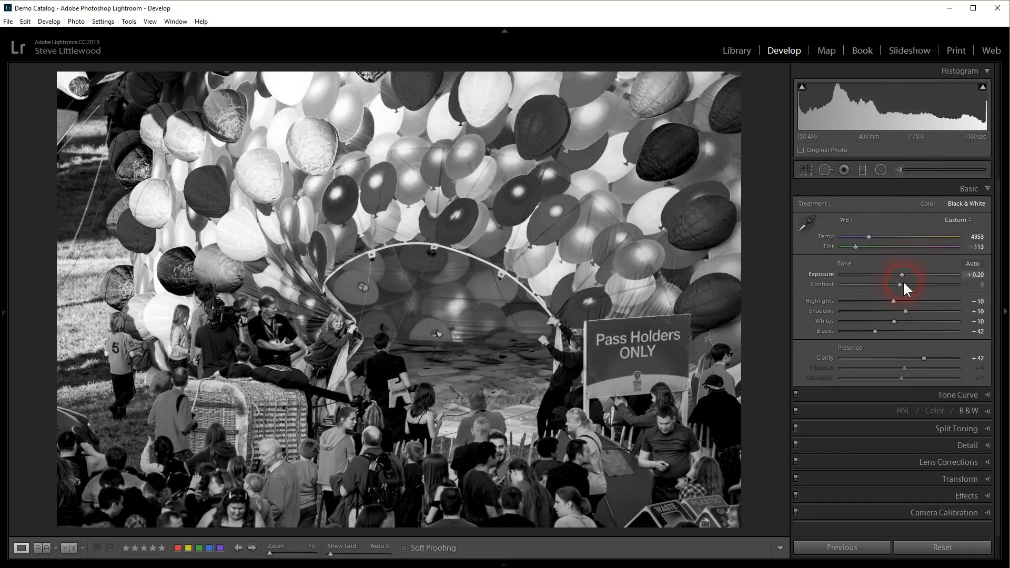
Step: Reset to the colour original, reconvert to black and white, and darken Red to -52
{"action": "left_click", "coordinate": [869, 406]}
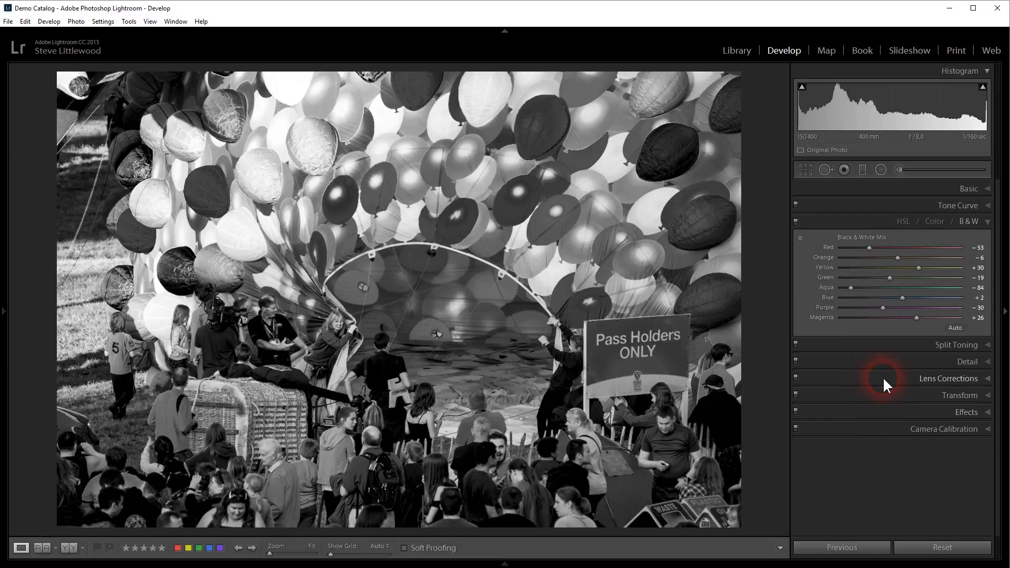
{"action": "left_click", "coordinate": [943, 548]}
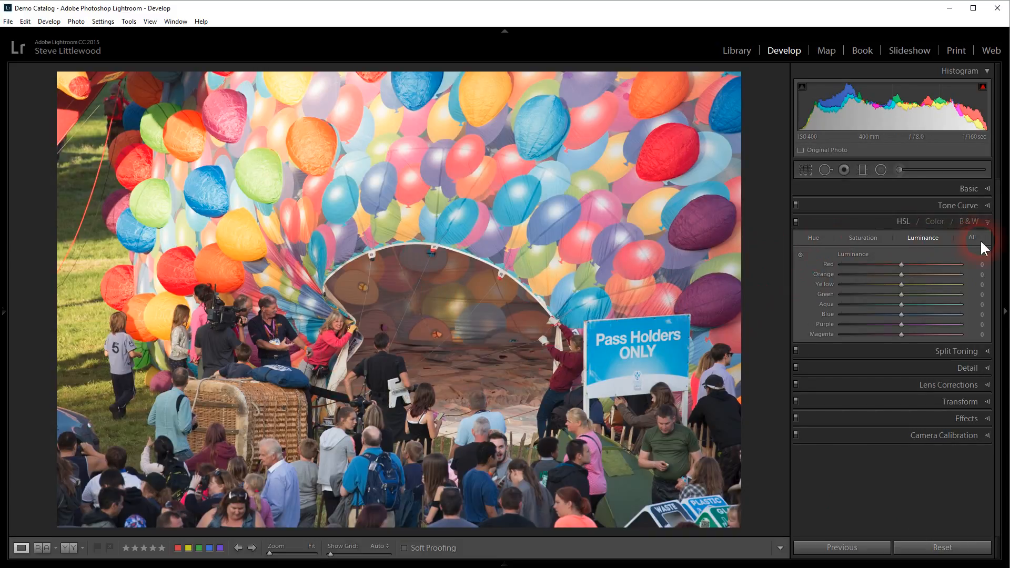
{"action": "left_click", "coordinate": [968, 221]}
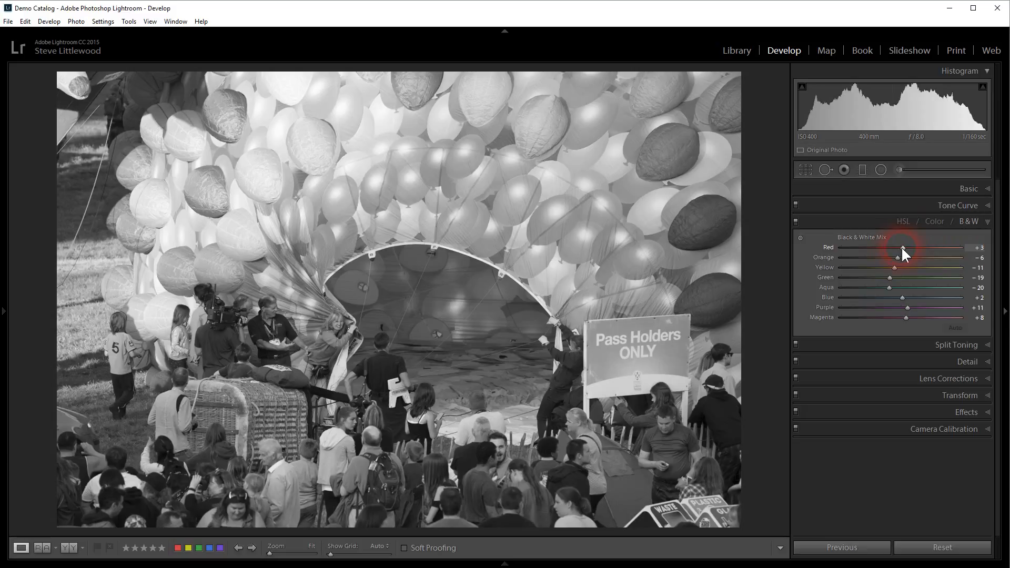
{"action": "left_click_drag", "start_coordinate": [903, 247], "coordinate": [869, 248]}
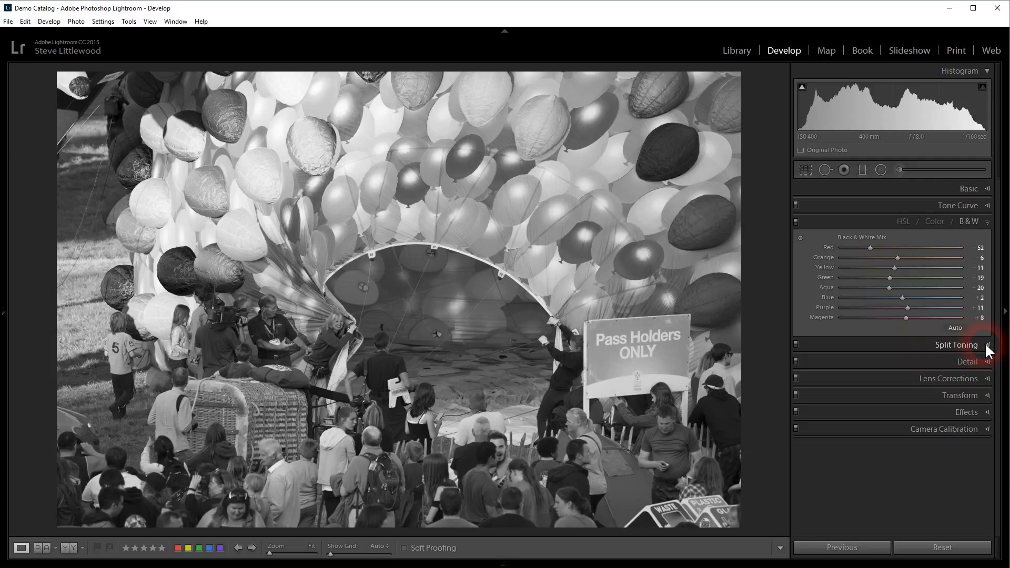
Step: Tint the highlights blue in Split Toning with Hue 222 and Saturation 21
{"action": "left_click", "coordinate": [956, 347]}
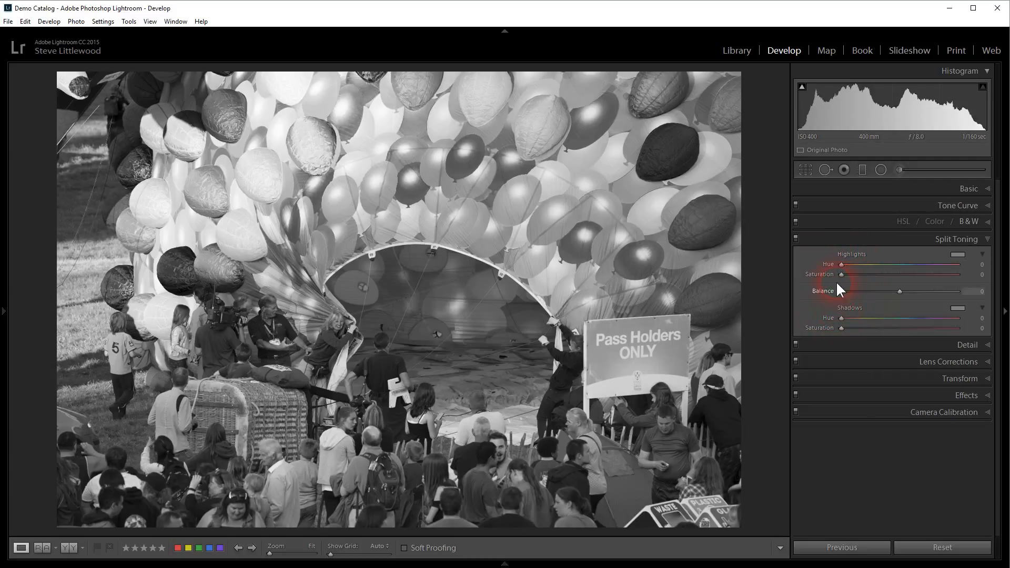
{"action": "left_click_drag", "start_coordinate": [841, 273], "coordinate": [960, 283]}
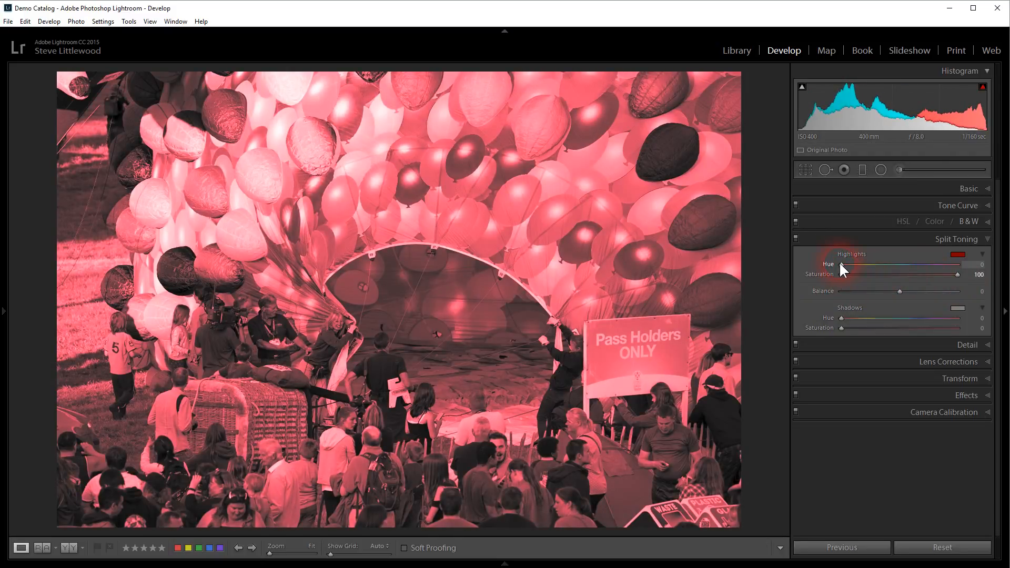
{"action": "left_click_drag", "start_coordinate": [840, 265], "coordinate": [865, 274]}
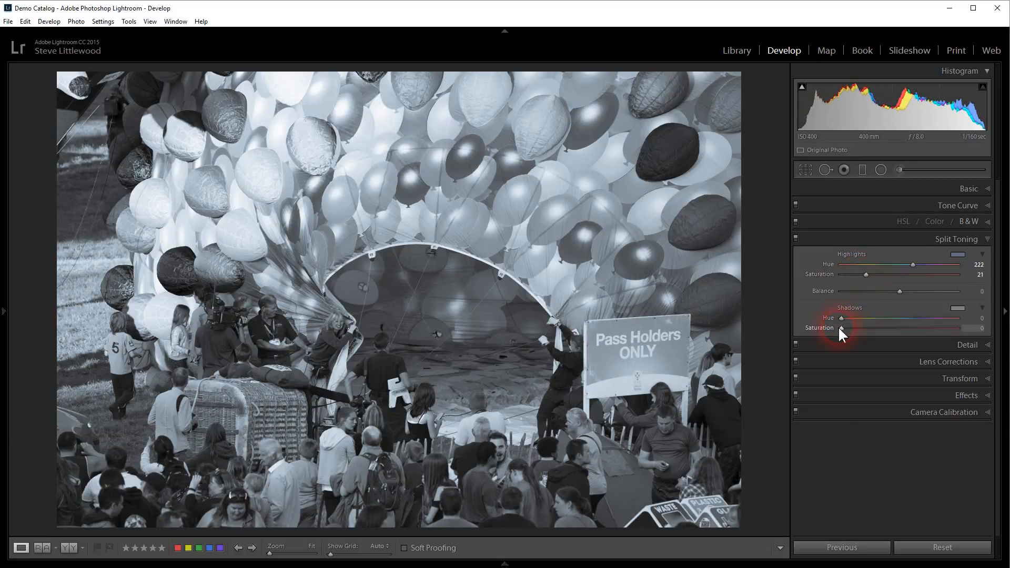
Step: Give the shadows a faint red tint (Hue 355, Saturation 11) and set Balance to -6
{"action": "left_click_drag", "start_coordinate": [841, 327], "coordinate": [962, 333]}
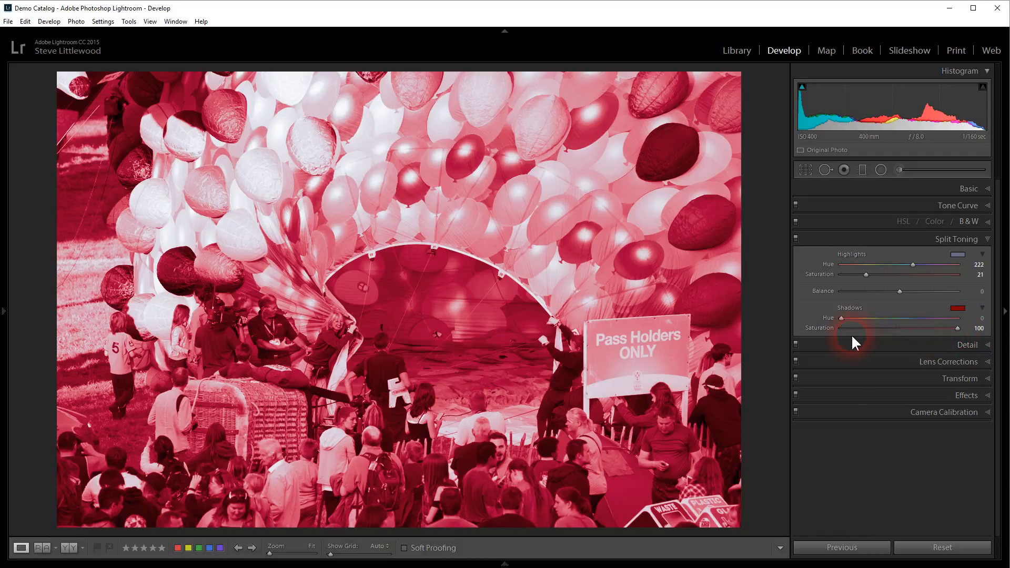
{"action": "left_click_drag", "start_coordinate": [840, 318], "coordinate": [956, 318]}
{"action": "left_click", "coordinate": [958, 329]}
{"action": "left_click_drag", "start_coordinate": [957, 328], "coordinate": [855, 329]}
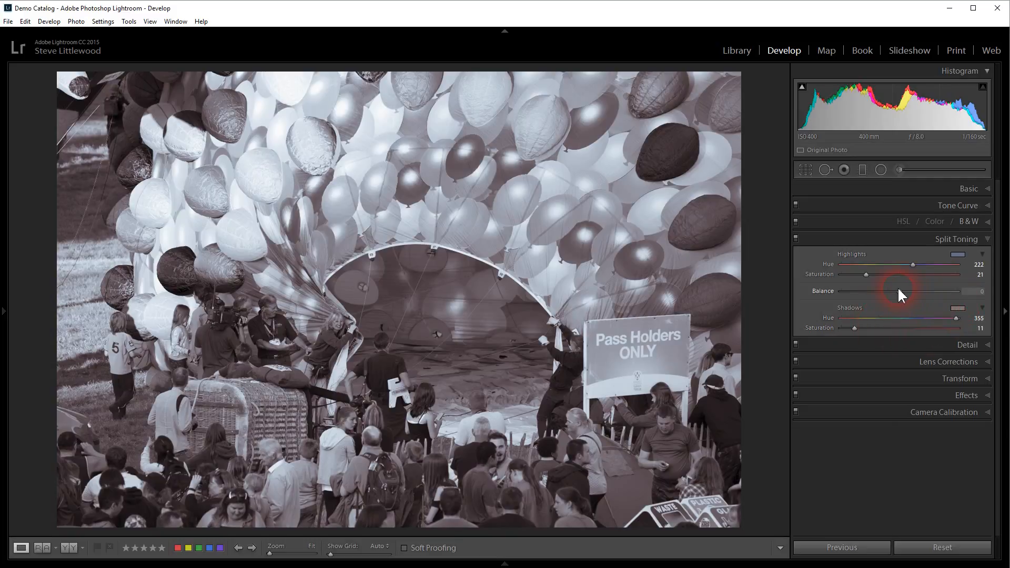
{"action": "mouse_move", "coordinate": [898, 289]}
{"action": "left_mouse_down"}
{"action": "mouse_move", "coordinate": [946, 289]}
{"action": "mouse_move", "coordinate": [832, 291]}
{"action": "mouse_move", "coordinate": [933, 289]}
{"action": "mouse_move", "coordinate": [874, 288]}
{"action": "mouse_move", "coordinate": [894, 289]}
{"action": "left_mouse_up"}
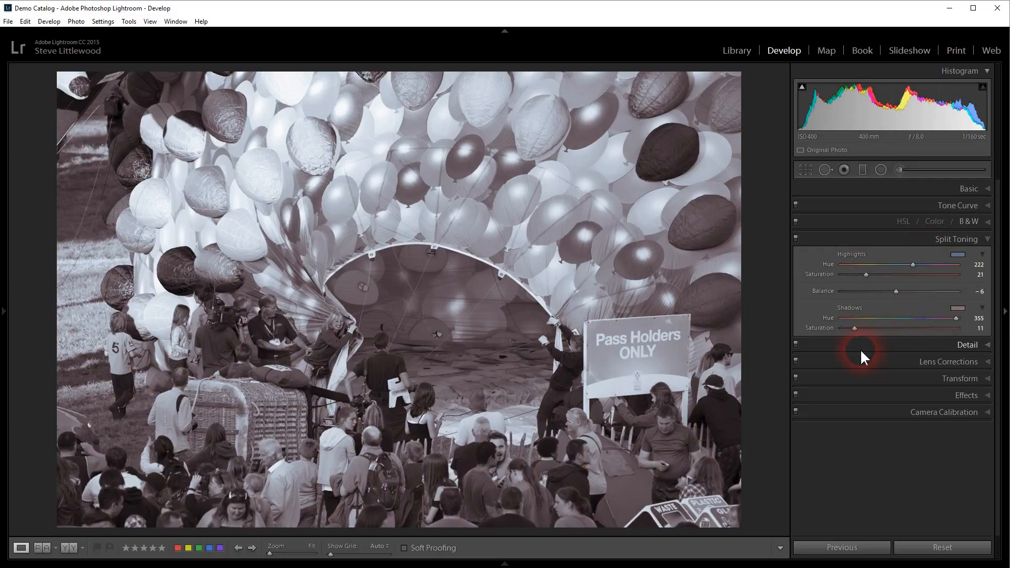
Step: Reset the photo to its colour original and bring up the HSL Saturation sliders
{"action": "left_click", "coordinate": [954, 545]}
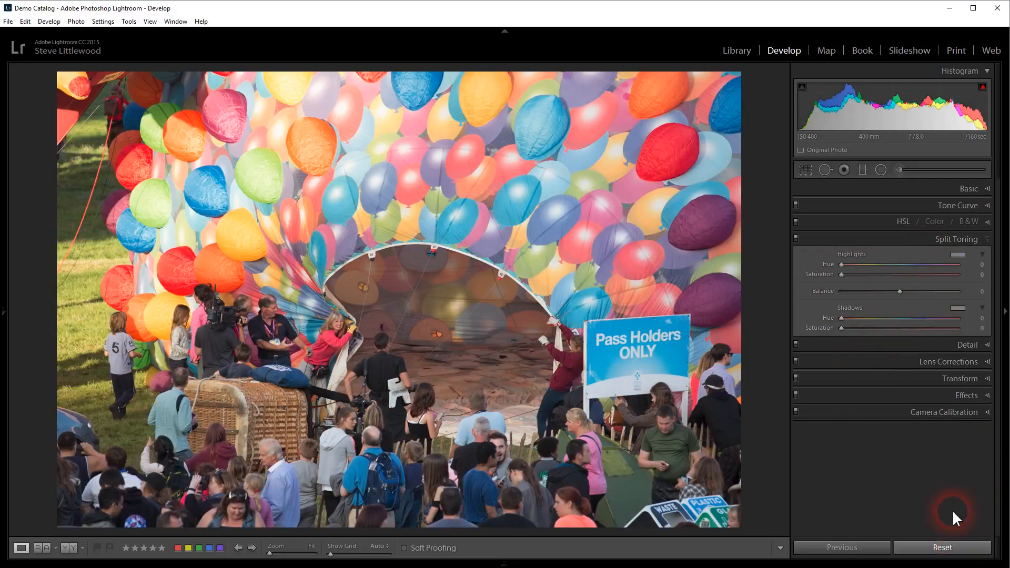
{"action": "left_click", "coordinate": [879, 222]}
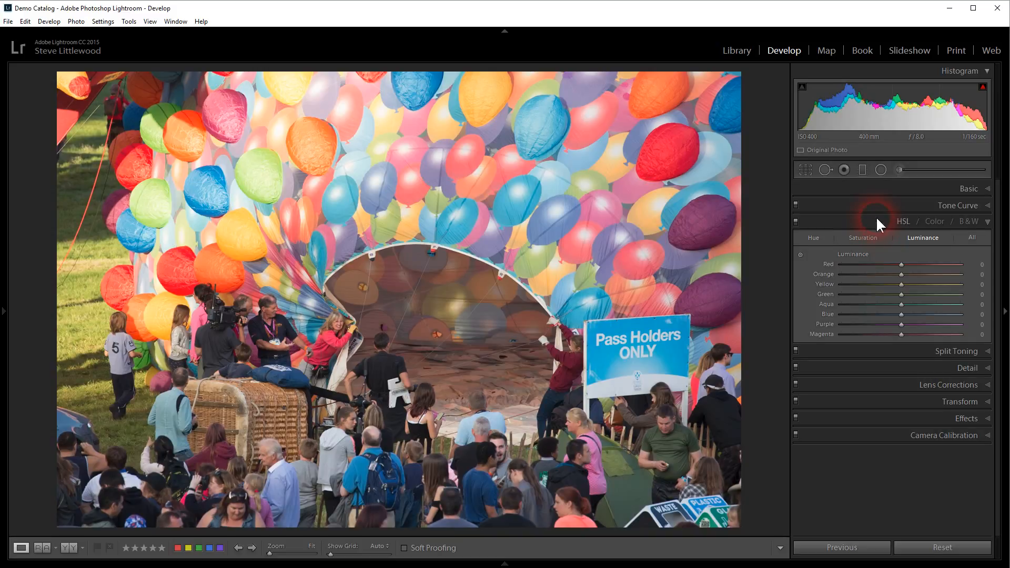
{"action": "left_click", "coordinate": [862, 237]}
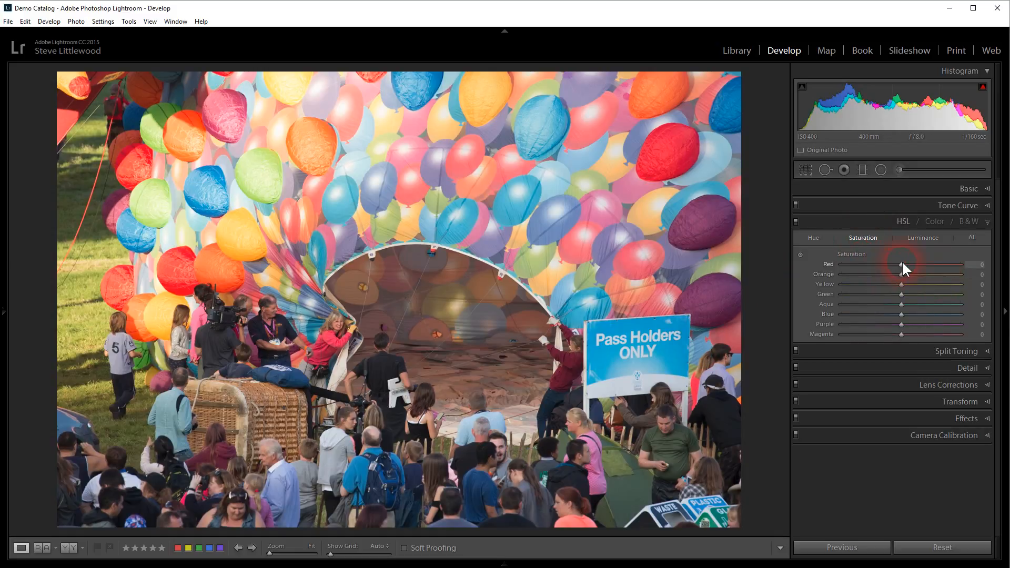
Step: Set Red, Orange, Yellow, Green, Aqua, Blue, Purple and Magenta saturation all to -100
{"action": "left_click_drag", "start_coordinate": [901, 263], "coordinate": [818, 267]}
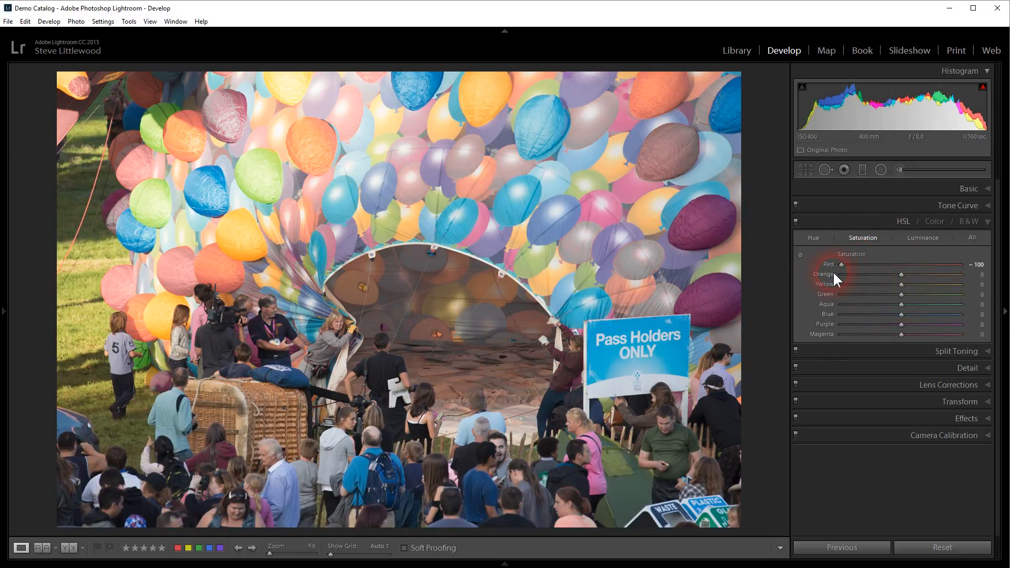
{"action": "left_click", "coordinate": [837, 271]}
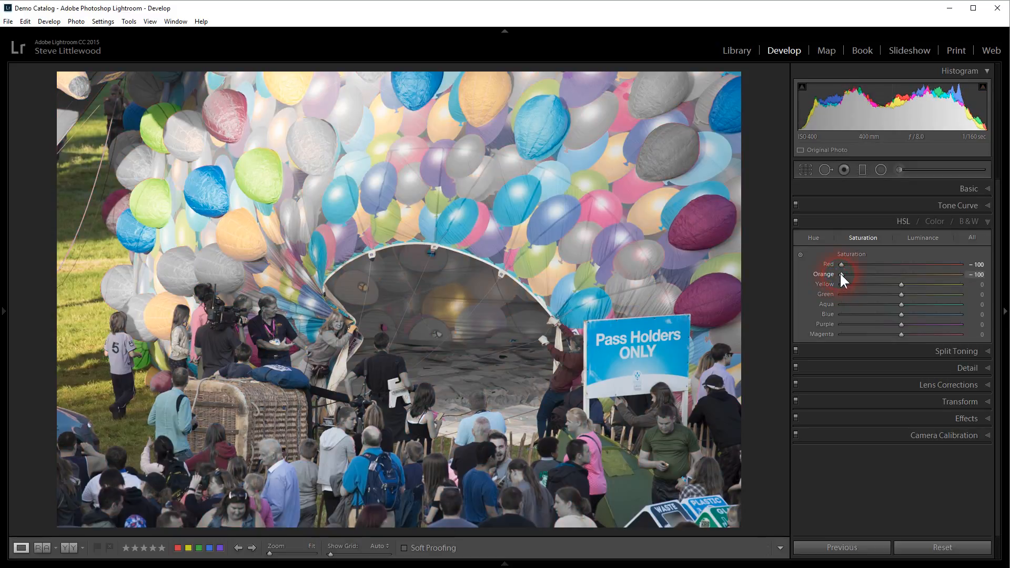
{"action": "left_click_drag", "start_coordinate": [903, 284], "coordinate": [827, 287]}
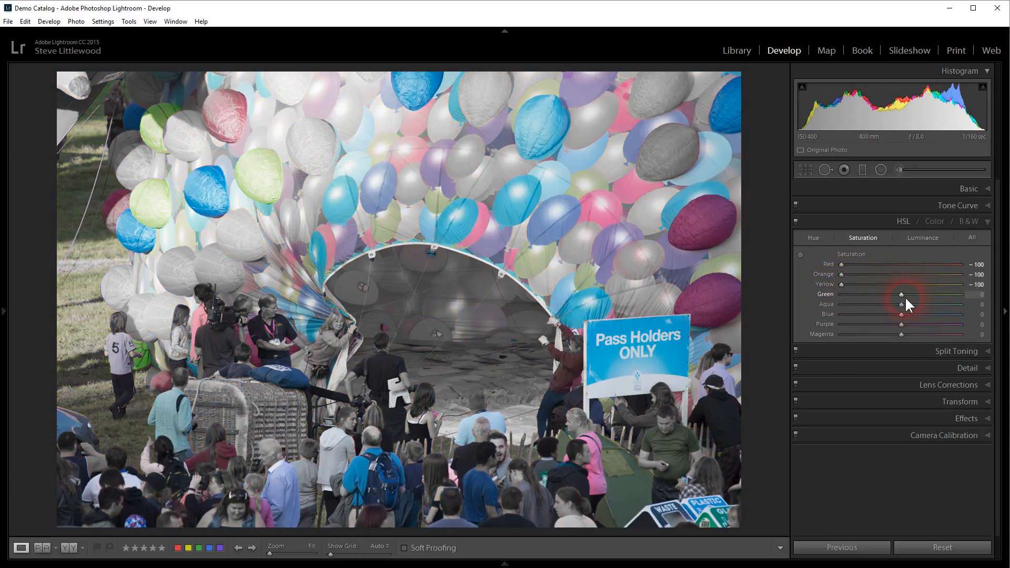
{"action": "left_click_drag", "start_coordinate": [898, 294], "coordinate": [832, 296]}
{"action": "left_click_drag", "start_coordinate": [902, 303], "coordinate": [831, 305]}
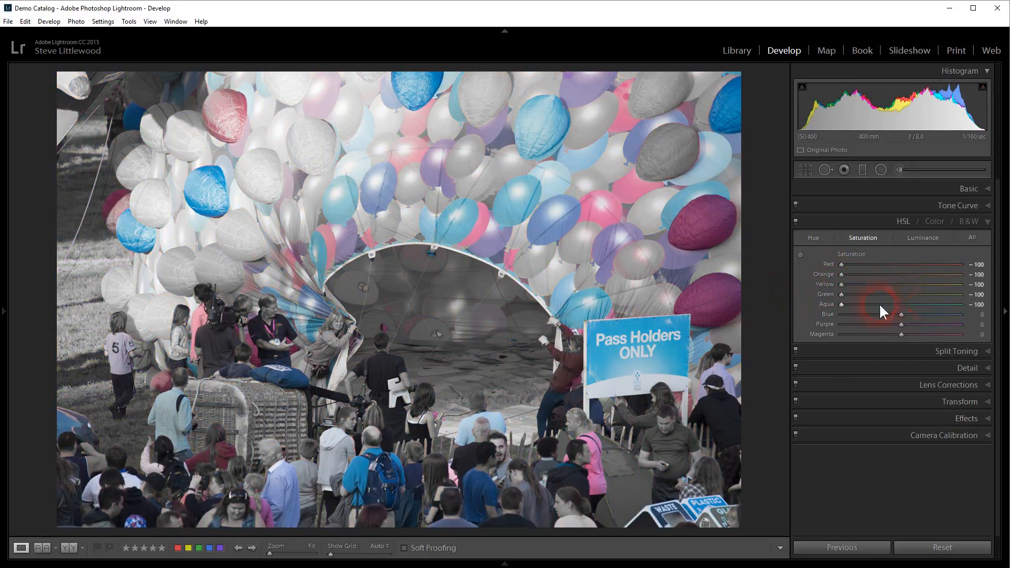
{"action": "left_click_drag", "start_coordinate": [902, 314], "coordinate": [835, 314]}
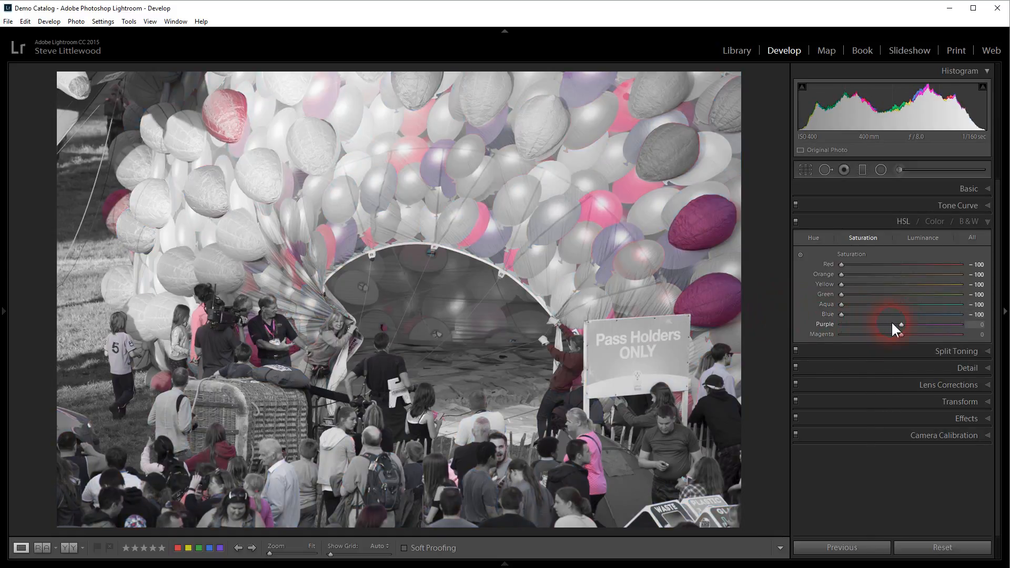
{"action": "left_click_drag", "start_coordinate": [901, 324], "coordinate": [806, 328]}
{"action": "left_click_drag", "start_coordinate": [902, 334], "coordinate": [794, 337]}
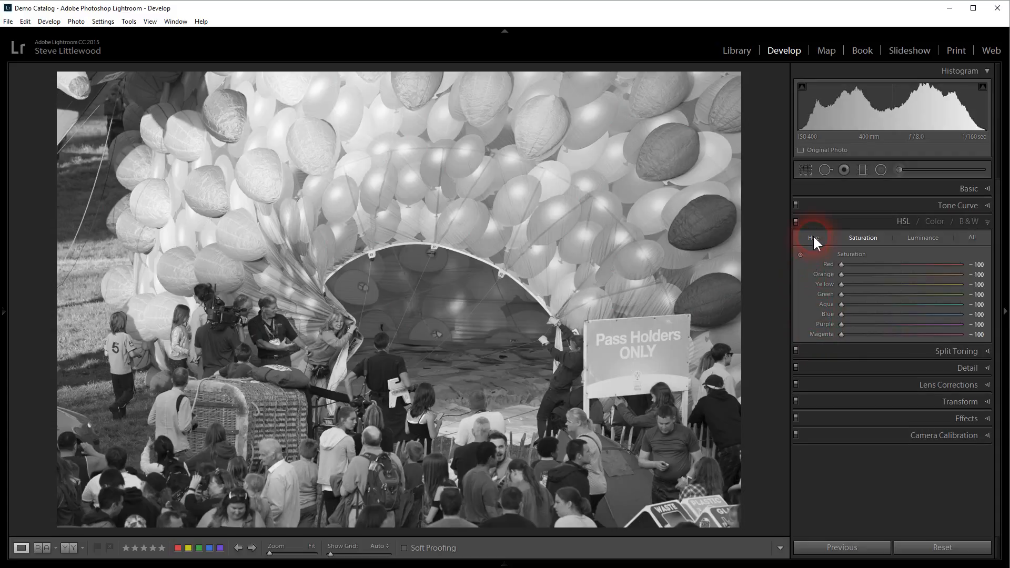
Step: Use an Adjustment Brush at Saturation 100 to paint colour into the dark upper-right balloon
{"action": "left_click", "coordinate": [908, 169]}
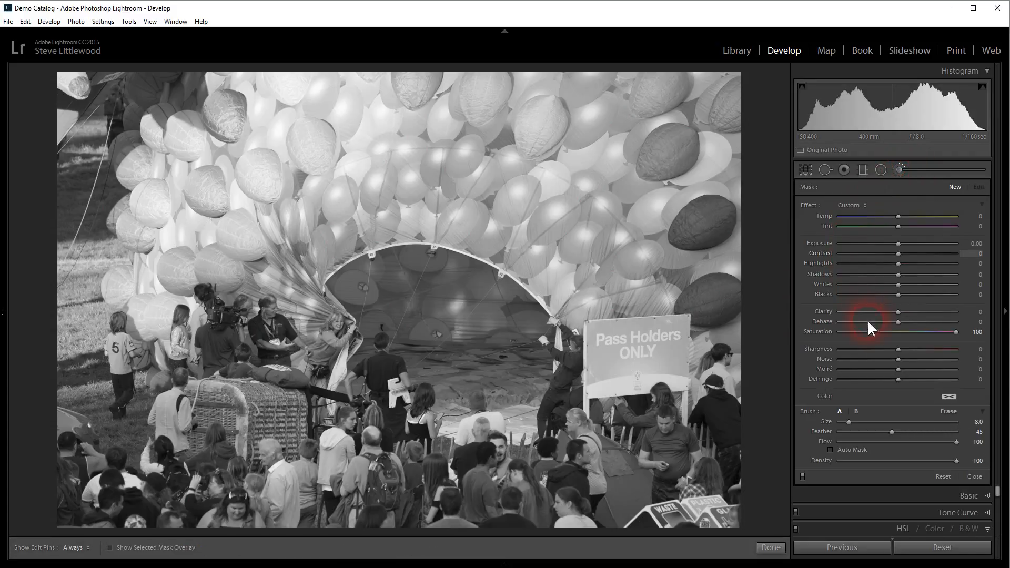
{"action": "left_click_drag", "start_coordinate": [869, 328], "coordinate": [990, 333]}
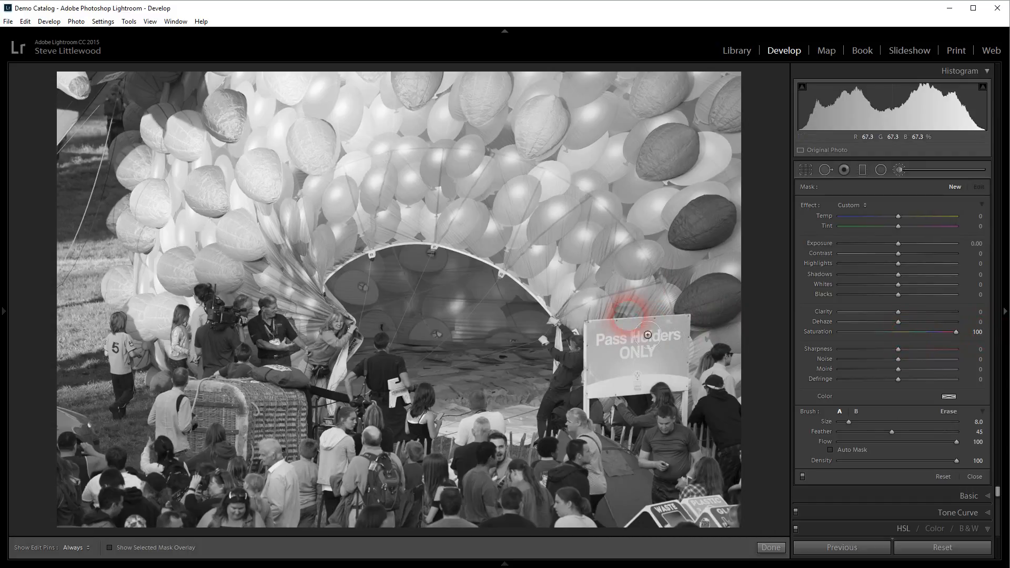
{"action": "mouse_move", "coordinate": [676, 291]}
{"action": "left_mouse_down"}
{"action": "mouse_move", "coordinate": [694, 231]}
{"action": "mouse_move", "coordinate": [721, 226]}
{"action": "mouse_move", "coordinate": [710, 234]}
{"action": "mouse_move", "coordinate": [716, 246]}
{"action": "mouse_move", "coordinate": [703, 219]}
{"action": "mouse_move", "coordinate": [720, 247]}
{"action": "left_mouse_up"}
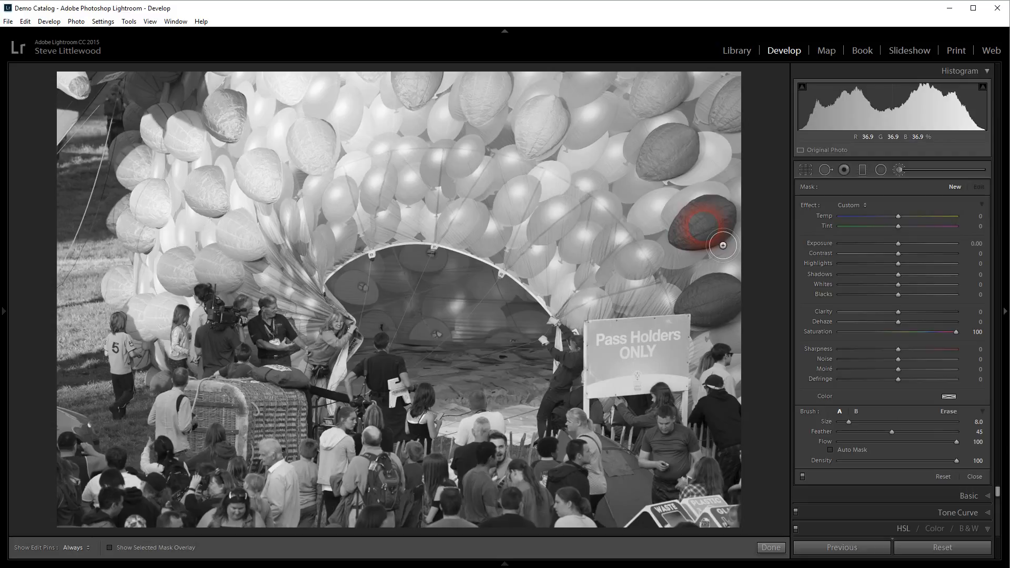
Step: Settle the brush at size 8 and lower its feather after testing larger values
{"action": "key", "text": "bracketright"}
{"action": "key", "text": "bracketright"}
{"action": "key", "text": "bracketright"}
{"action": "key", "text": "bracketright"}
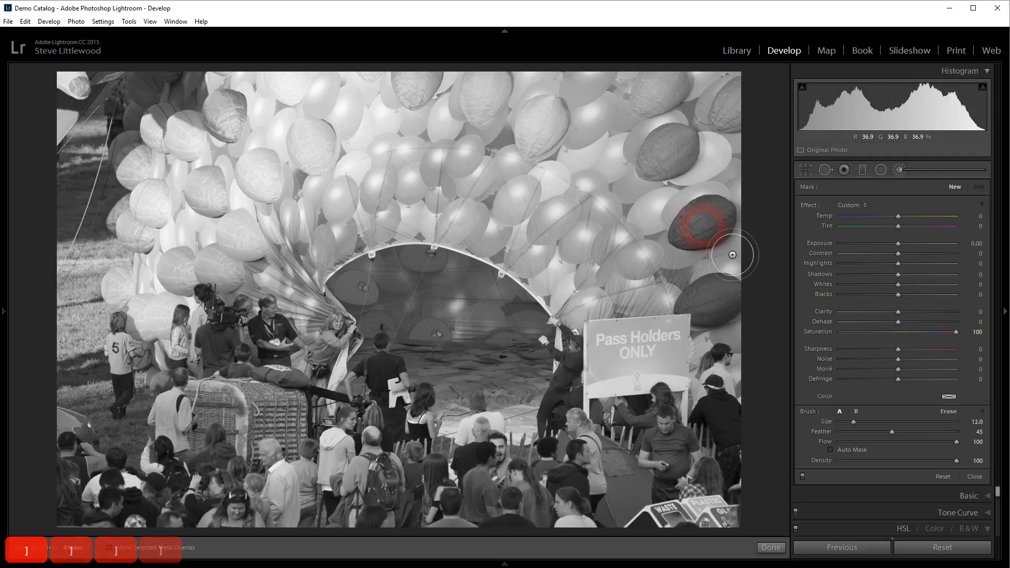
{"action": "key", "text": "bracketleft"}
{"action": "key", "text": "bracketleft"}
{"action": "key", "text": "bracketleft"}
{"action": "key", "text": "bracketleft"}
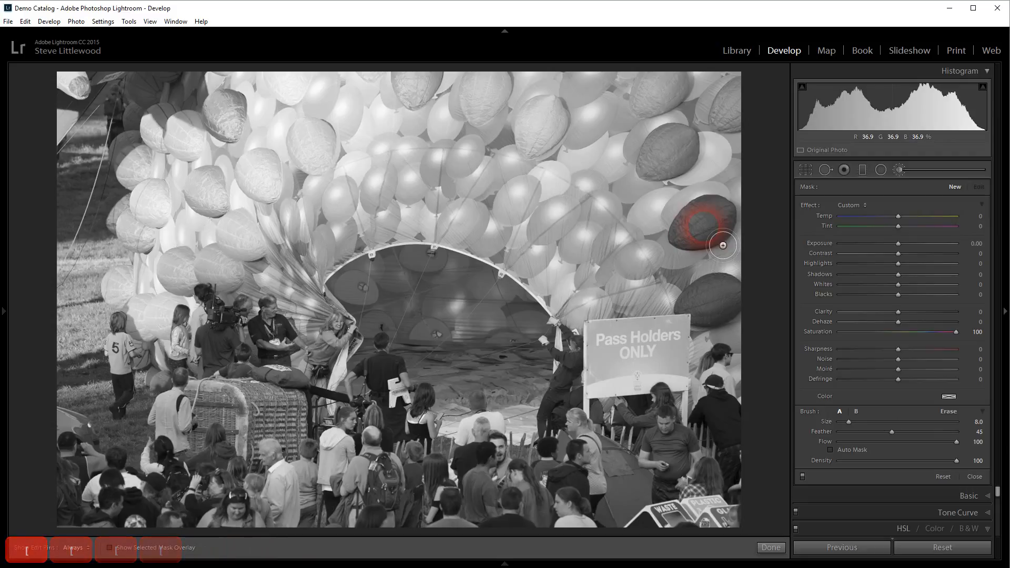
{"action": "key", "text": "shift+bracketright"}
{"action": "key", "text": "shift+bracketright"}
{"action": "key", "text": "shift+bracketright"}
{"action": "key", "text": "shift+bracketright"}
{"action": "key", "text": "shift+bracketright"}
{"action": "key", "text": "shift+bracketright"}
{"action": "key", "text": "shift+bracketright"}
{"action": "key", "text": "shift+bracketright"}
{"action": "key", "text": "shift+bracketright"}
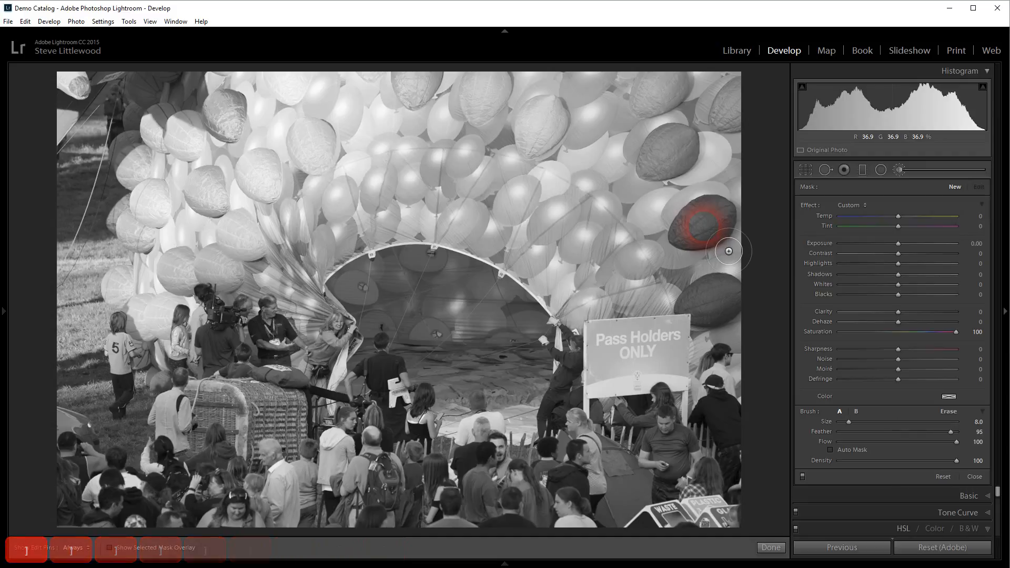
{"action": "key", "text": "shift+bracketright"}
{"action": "key", "text": "shift+bracketright"}
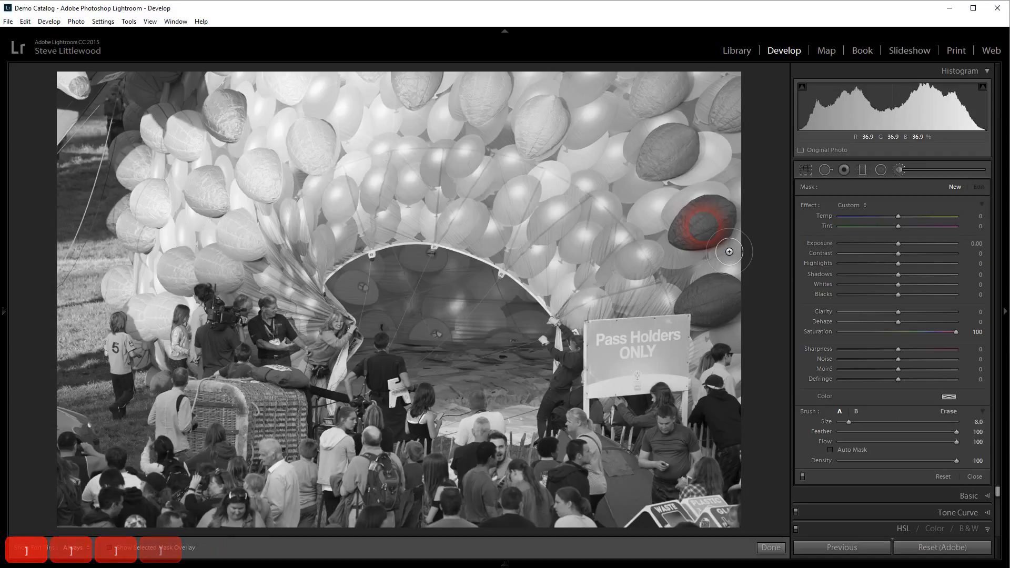
{"action": "key", "text": "shift+bracketleft"}
{"action": "key", "text": "shift+bracketleft"}
{"action": "key", "text": "shift+bracketleft"}
{"action": "key", "text": "shift+bracketleft"}
{"action": "key", "text": "shift+bracketleft"}
{"action": "key", "text": "shift+bracketleft"}
{"action": "key", "text": "shift+bracketleft"}
{"action": "key", "text": "shift+bracketleft"}
{"action": "key", "text": "shift+bracketleft"}
{"action": "key", "text": "shift+bracketleft"}
{"action": "key", "text": "shift+bracketleft"}
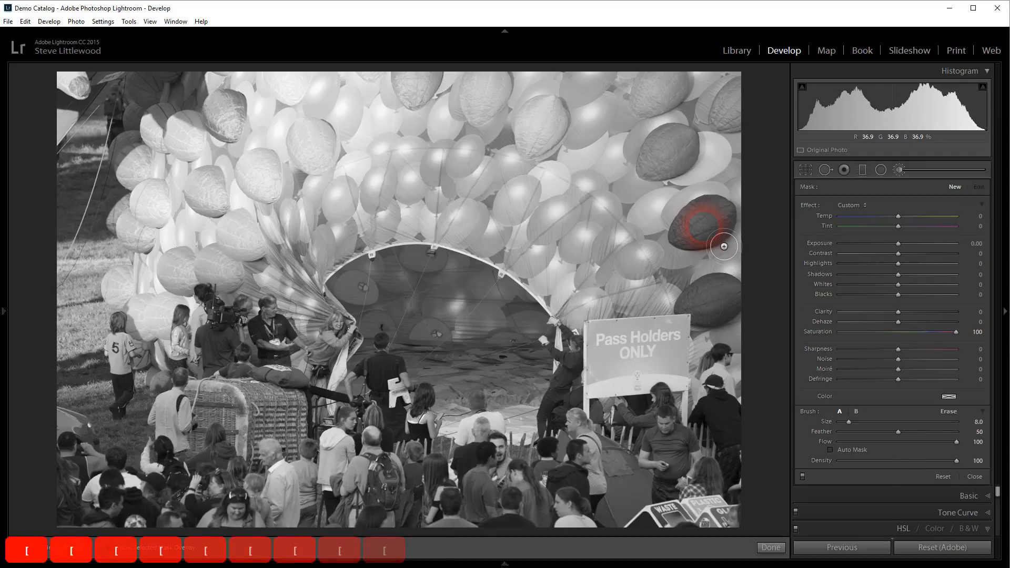
{"action": "key", "text": "shift+bracketleft"}
{"action": "key", "text": "shift+bracketleft"}
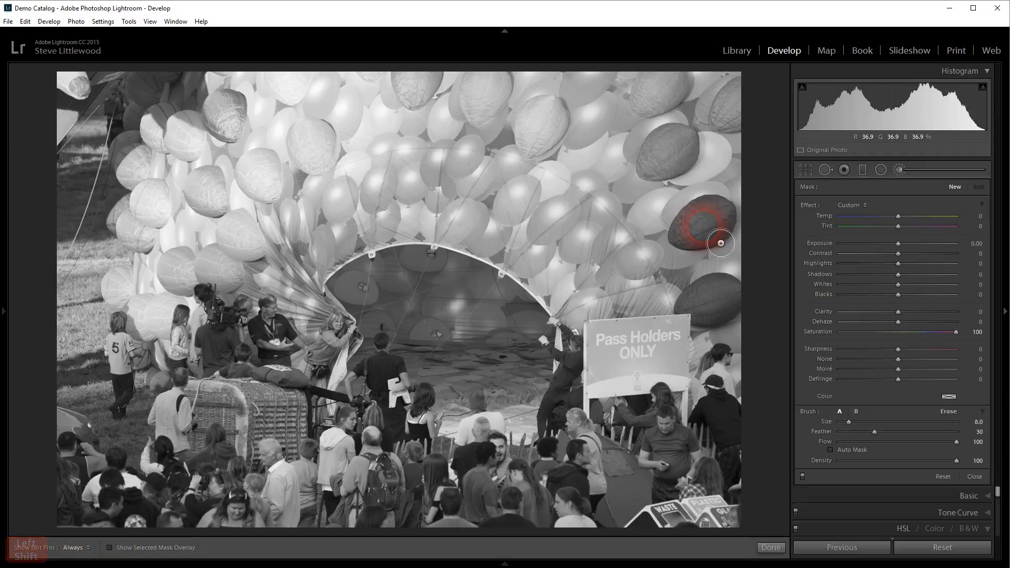
Step: Paint colour back into the purple, yellow-green, orange-red and orange balloons
{"action": "left_click_drag", "start_coordinate": [721, 243], "coordinate": [733, 228]}
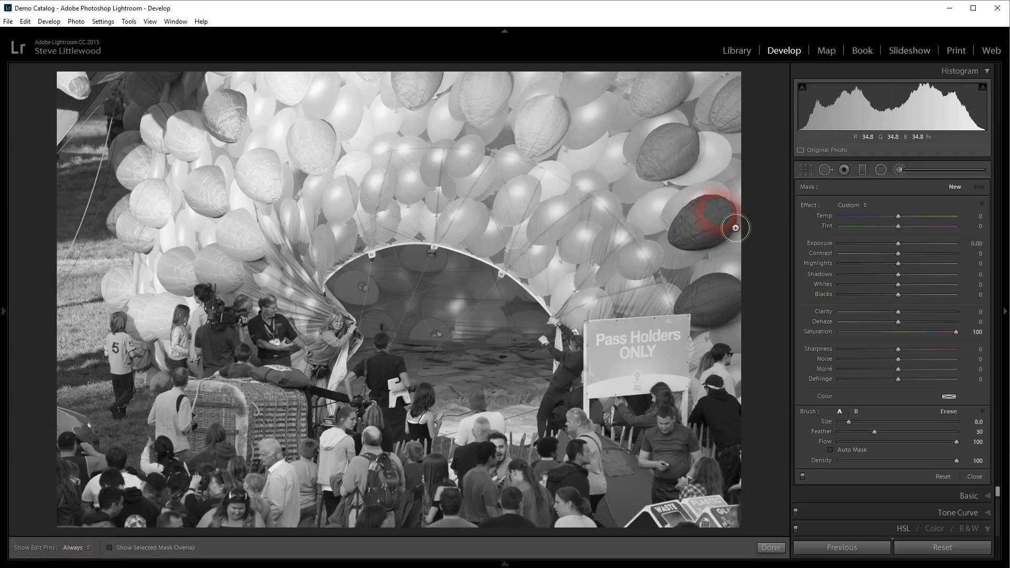
{"action": "mouse_move", "coordinate": [736, 231]}
{"action": "left_mouse_down"}
{"action": "mouse_move", "coordinate": [715, 230]}
{"action": "mouse_move", "coordinate": [695, 248]}
{"action": "mouse_move", "coordinate": [717, 254]}
{"action": "mouse_move", "coordinate": [739, 236]}
{"action": "mouse_move", "coordinate": [724, 225]}
{"action": "mouse_move", "coordinate": [719, 235]}
{"action": "left_mouse_up"}
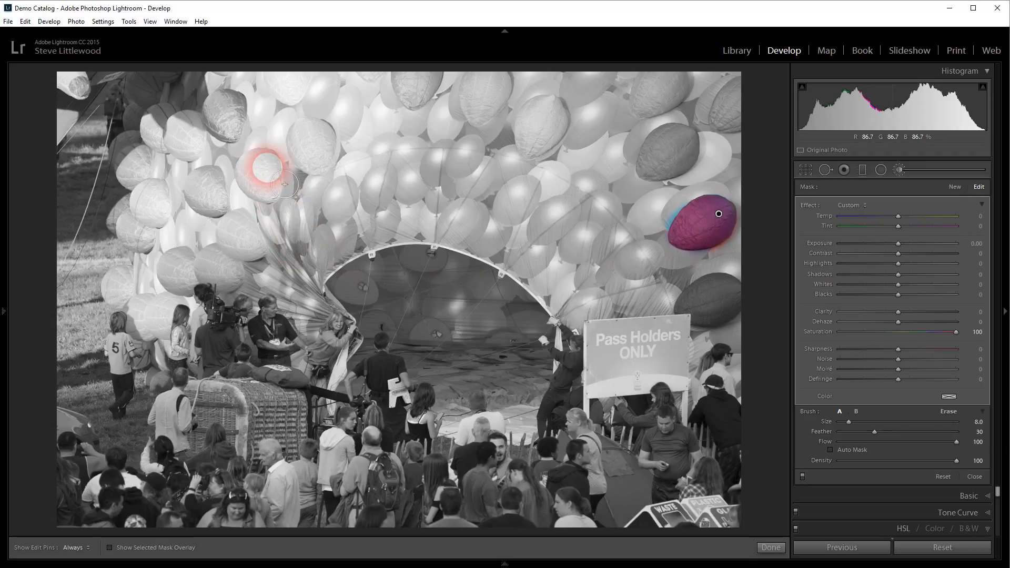
{"action": "mouse_move", "coordinate": [264, 164]}
{"action": "left_mouse_down"}
{"action": "mouse_move", "coordinate": [263, 190]}
{"action": "mouse_move", "coordinate": [251, 185]}
{"action": "mouse_move", "coordinate": [273, 191]}
{"action": "mouse_move", "coordinate": [269, 174]}
{"action": "mouse_move", "coordinate": [285, 185]}
{"action": "left_mouse_up"}
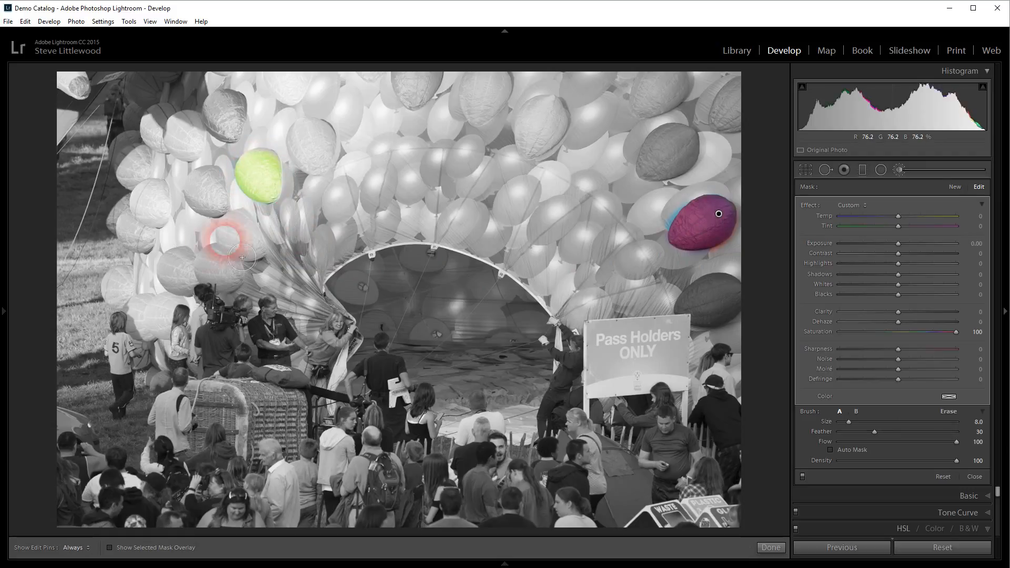
{"action": "mouse_move", "coordinate": [234, 274]}
{"action": "left_mouse_down"}
{"action": "mouse_move", "coordinate": [213, 261]}
{"action": "mouse_move", "coordinate": [210, 277]}
{"action": "mouse_move", "coordinate": [247, 285]}
{"action": "left_mouse_up"}
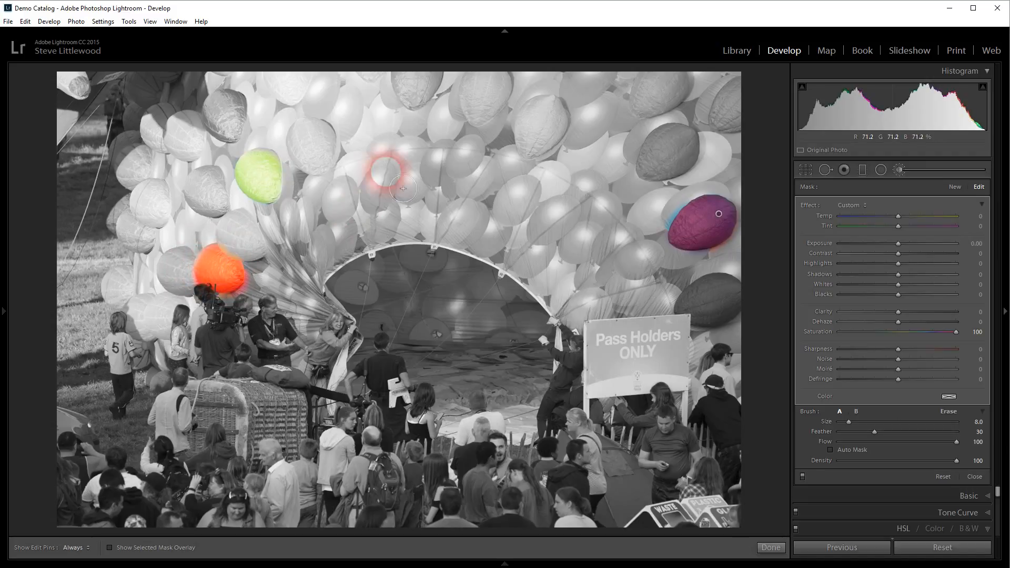
{"action": "mouse_move", "coordinate": [467, 97]}
{"action": "left_mouse_down"}
{"action": "mouse_move", "coordinate": [487, 84]}
{"action": "mouse_move", "coordinate": [492, 102]}
{"action": "mouse_move", "coordinate": [473, 113]}
{"action": "mouse_move", "coordinate": [489, 127]}
{"action": "mouse_move", "coordinate": [500, 82]}
{"action": "mouse_move", "coordinate": [511, 104]}
{"action": "left_mouse_up"}
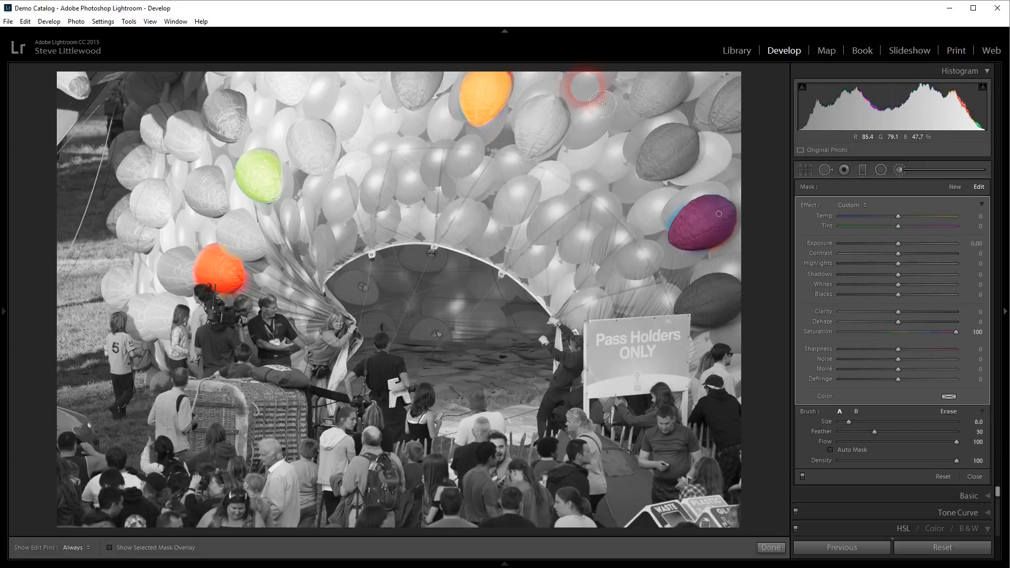
{"action": "mouse_move", "coordinate": [629, 93]}
{"action": "left_mouse_down"}
{"action": "mouse_move", "coordinate": [660, 81]}
{"action": "mouse_move", "coordinate": [661, 112]}
{"action": "mouse_move", "coordinate": [640, 108]}
{"action": "mouse_move", "coordinate": [662, 84]}
{"action": "mouse_move", "coordinate": [695, 87]}
{"action": "mouse_move", "coordinate": [686, 98]}
{"action": "mouse_move", "coordinate": [644, 94]}
{"action": "mouse_move", "coordinate": [676, 96]}
{"action": "left_mouse_up"}
Step: Paint colour onto two people in the crowd and the blue balloon left of centre
{"action": "left_click_drag", "start_coordinate": [571, 416], "coordinate": [594, 440]}
{"action": "left_click", "coordinate": [578, 422]}
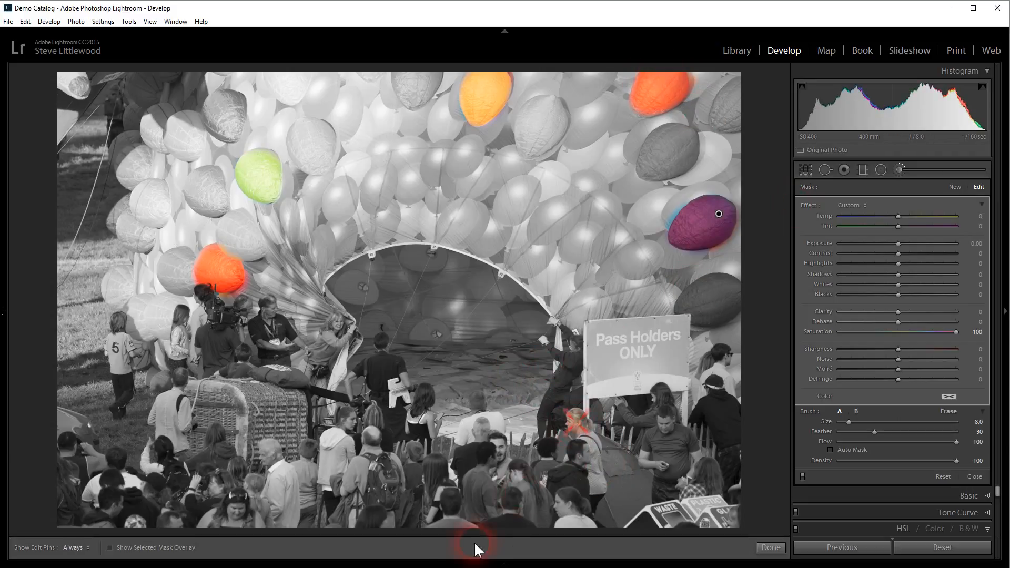
{"action": "left_click", "coordinate": [457, 416]}
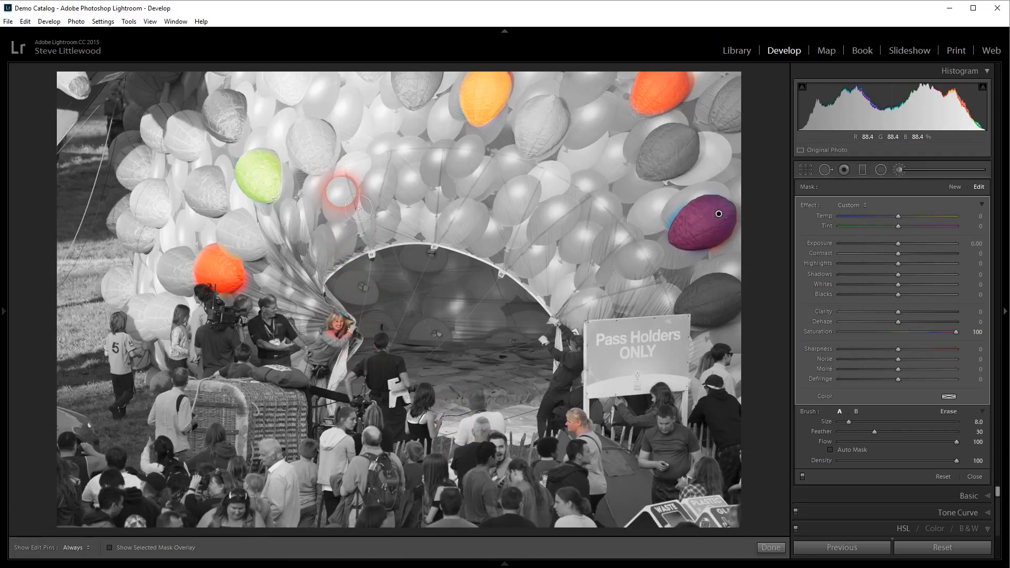
{"action": "key", "text": "h"}
{"action": "mouse_move", "coordinate": [345, 196]}
{"action": "left_mouse_down"}
{"action": "mouse_move", "coordinate": [351, 230]}
{"action": "mouse_move", "coordinate": [369, 210]}
{"action": "left_mouse_up"}
{"action": "key", "text": "h"}
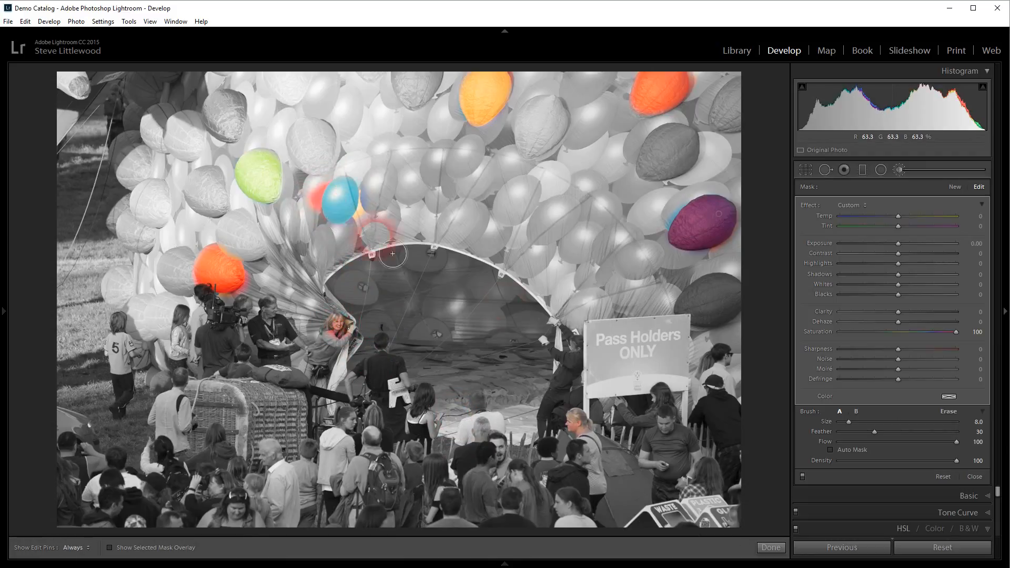
Step: Tone the first brush to pastel, then paint a new mask into the top blue and left orange balloons
{"action": "left_click", "coordinate": [919, 332]}
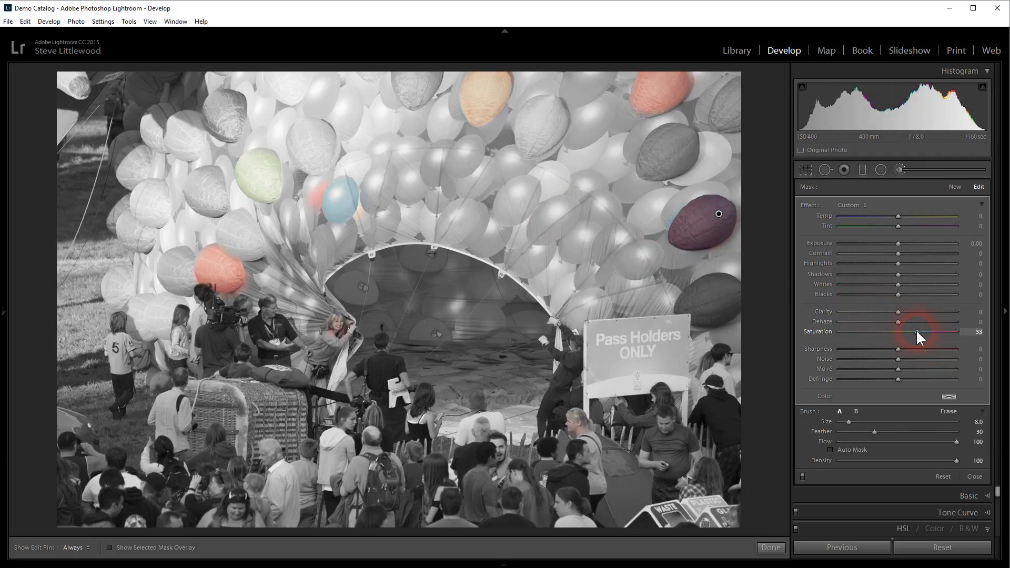
{"action": "left_click", "coordinate": [954, 186]}
{"action": "left_click", "coordinate": [954, 186]}
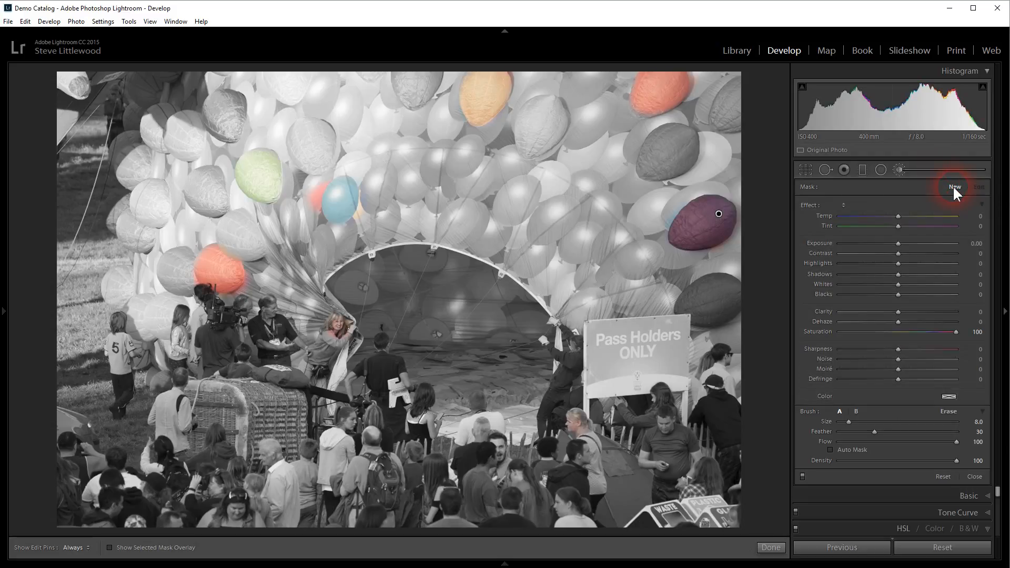
{"action": "mouse_move", "coordinate": [549, 158]}
{"action": "left_mouse_down"}
{"action": "mouse_move", "coordinate": [566, 155]}
{"action": "mouse_move", "coordinate": [547, 113]}
{"action": "mouse_move", "coordinate": [534, 126]}
{"action": "mouse_move", "coordinate": [558, 156]}
{"action": "mouse_move", "coordinate": [553, 120]}
{"action": "mouse_move", "coordinate": [539, 110]}
{"action": "left_mouse_up"}
{"action": "key", "text": "h"}
{"action": "mouse_move", "coordinate": [355, 110]}
{"action": "left_mouse_down"}
{"action": "mouse_move", "coordinate": [373, 127]}
{"action": "mouse_move", "coordinate": [307, 138]}
{"action": "mouse_move", "coordinate": [305, 150]}
{"action": "mouse_move", "coordinate": [329, 174]}
{"action": "mouse_move", "coordinate": [337, 150]}
{"action": "mouse_move", "coordinate": [323, 132]}
{"action": "mouse_move", "coordinate": [300, 138]}
{"action": "mouse_move", "coordinate": [338, 173]}
{"action": "left_mouse_up"}
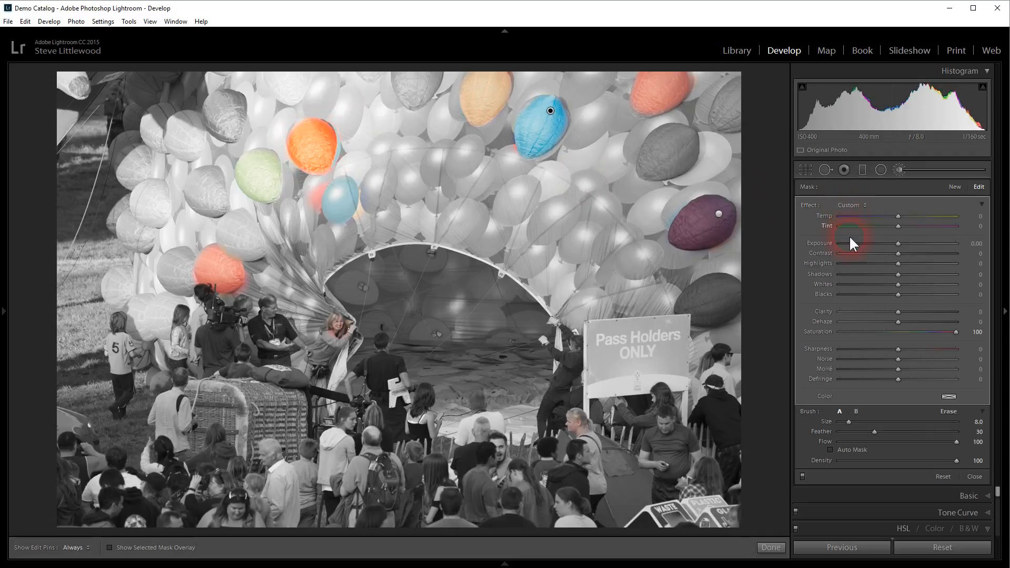
Step: Set the first balloon adjustment's saturation to 48, then close the Adjustment Brush
{"action": "left_click", "coordinate": [720, 214]}
{"action": "left_click_drag", "start_coordinate": [956, 331], "coordinate": [925, 333]}
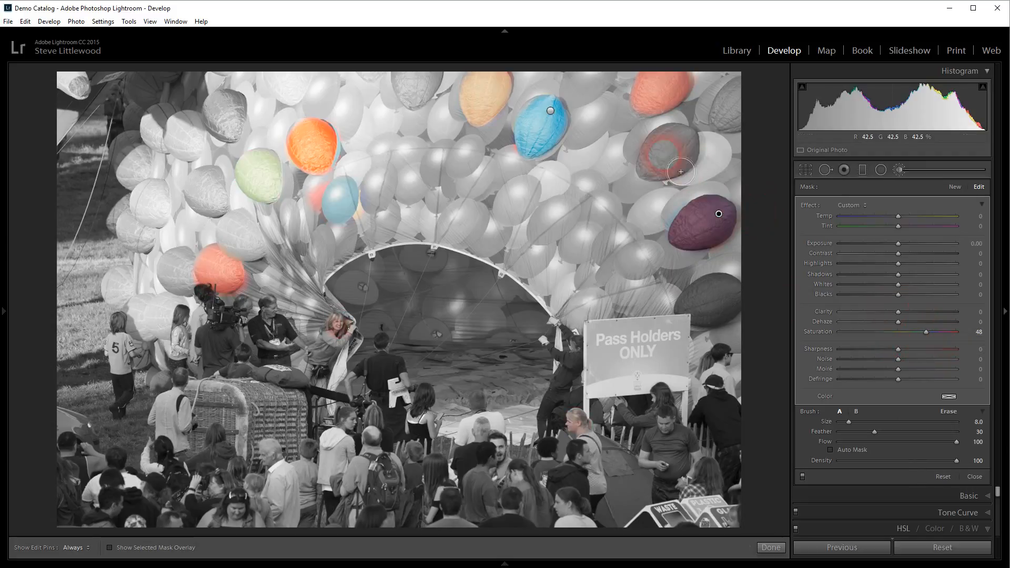
{"action": "left_click", "coordinate": [551, 112]}
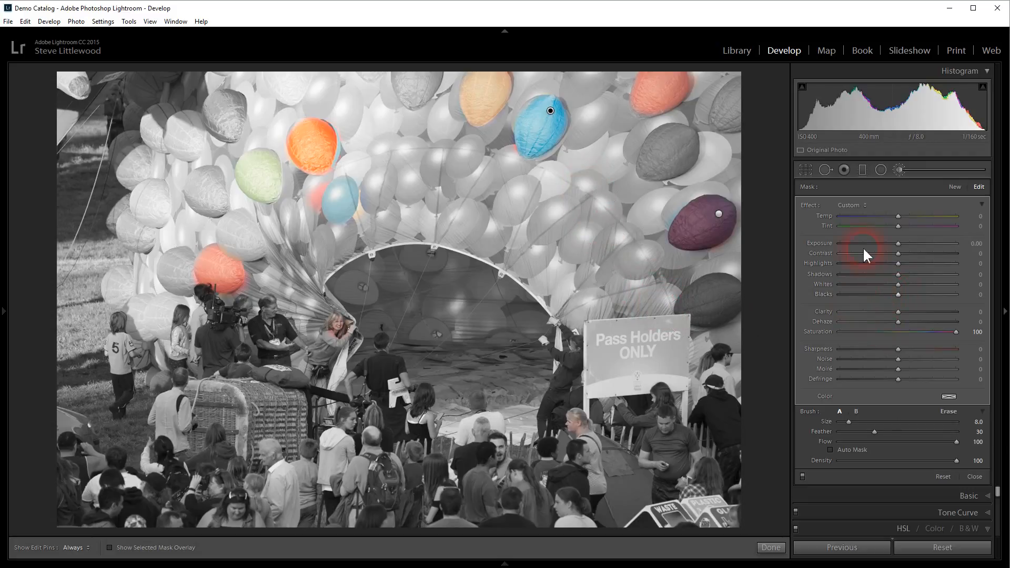
{"action": "left_click", "coordinate": [902, 170]}
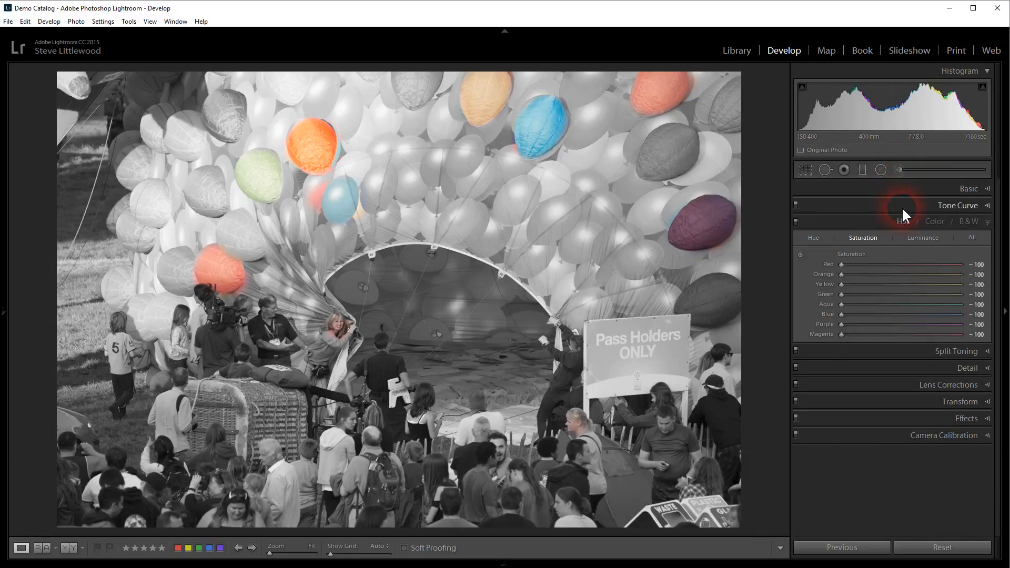